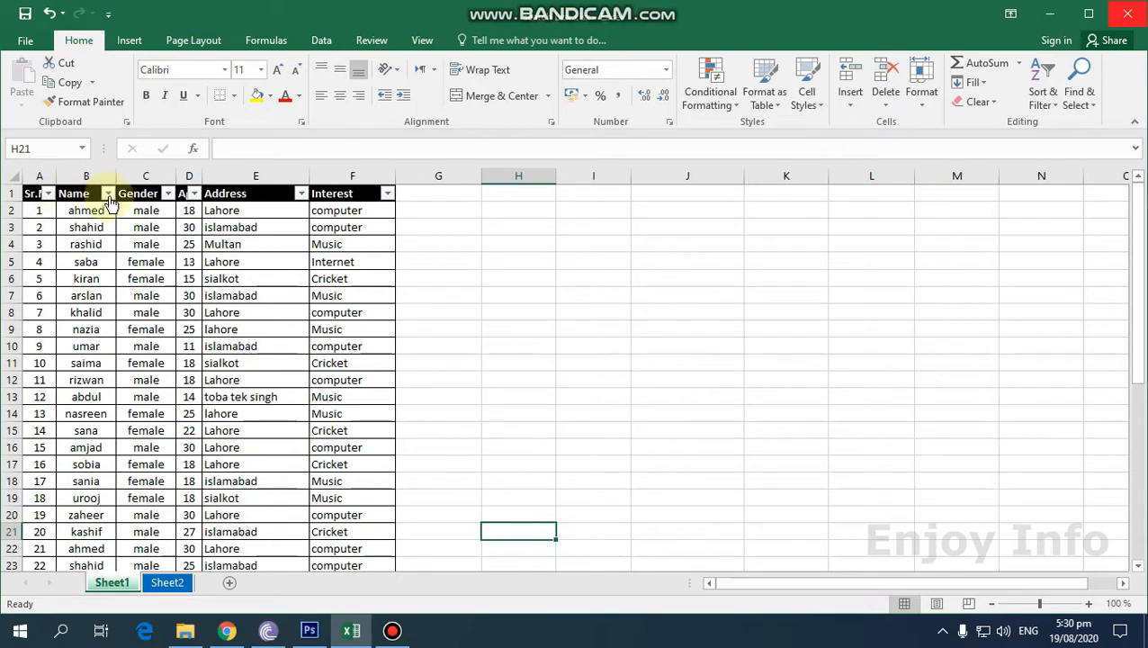
click(107, 194)
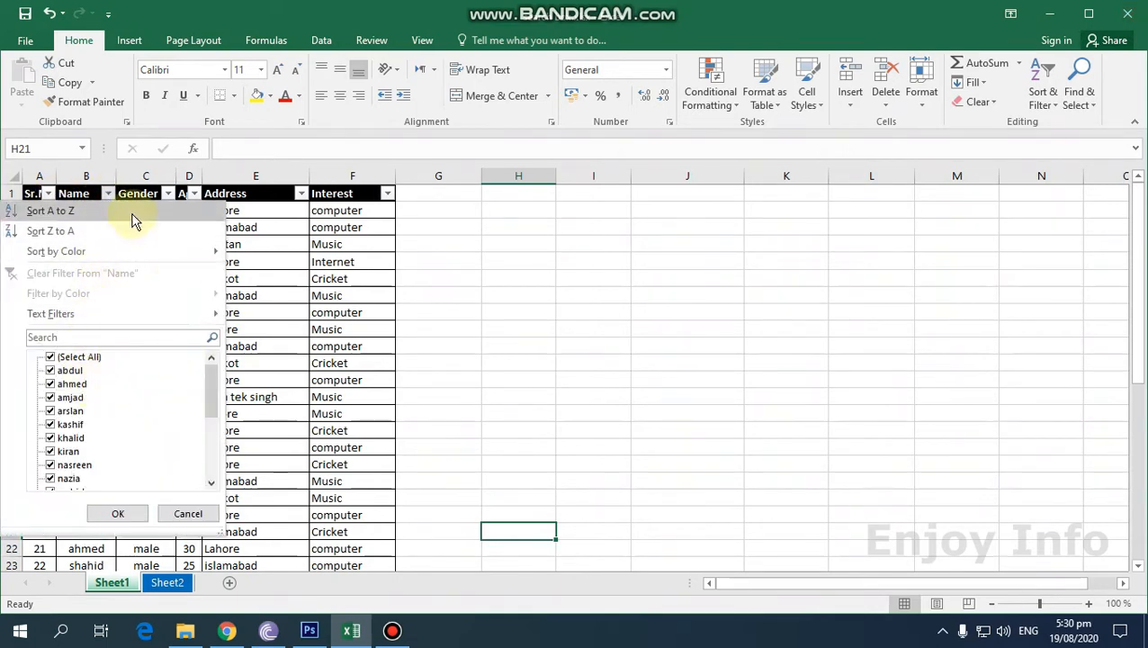
click(188, 513)
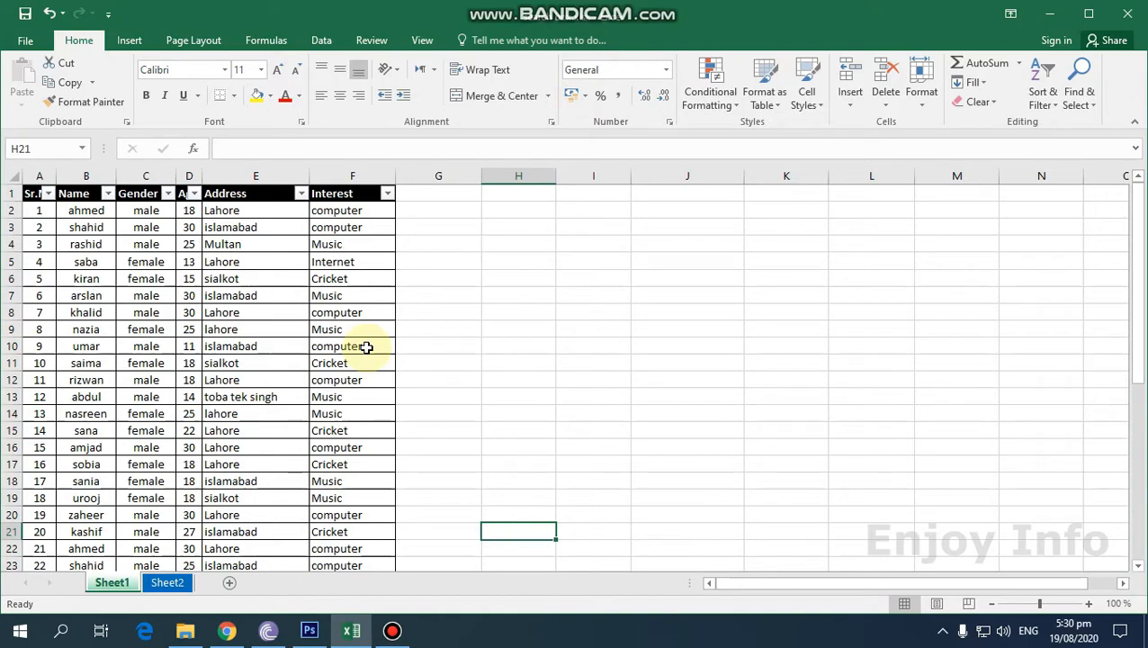
- Search the sheet for "lahore" with Find, go through several matches, and return to the start of the table
key(ctrl+f)
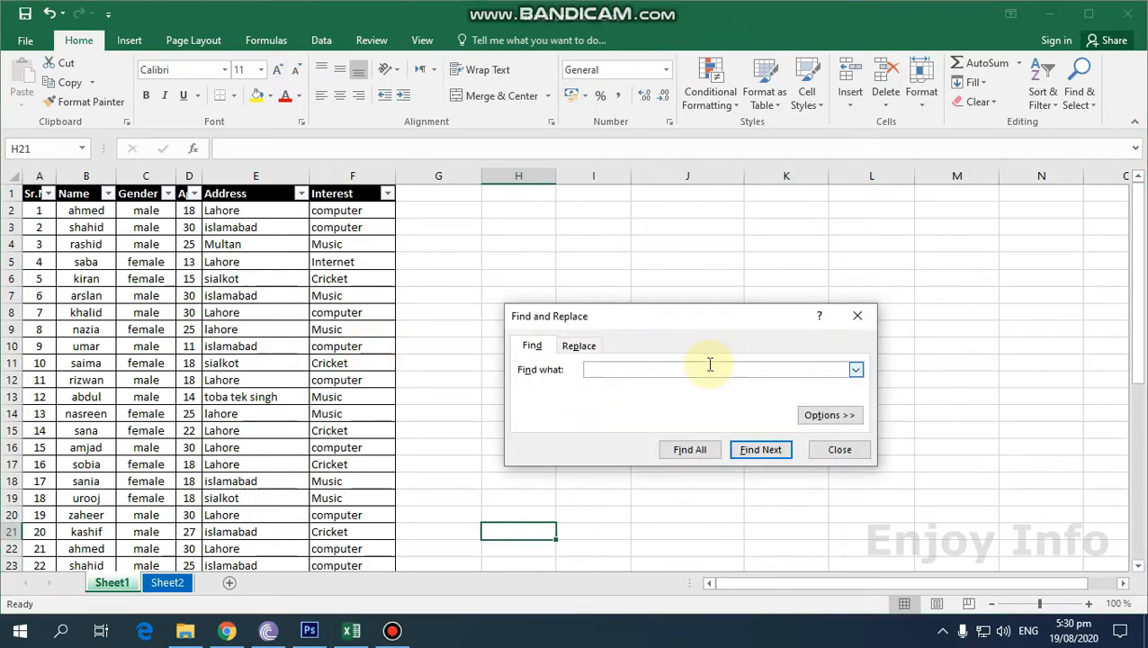
text(lahore)
key(Return)
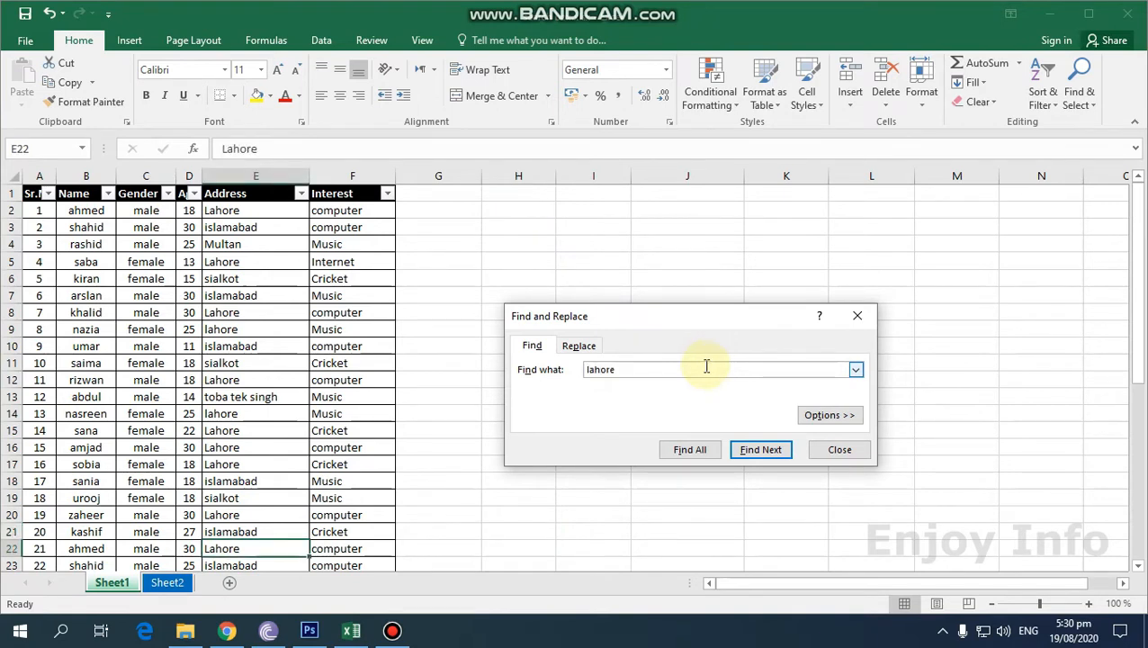
click(763, 453)
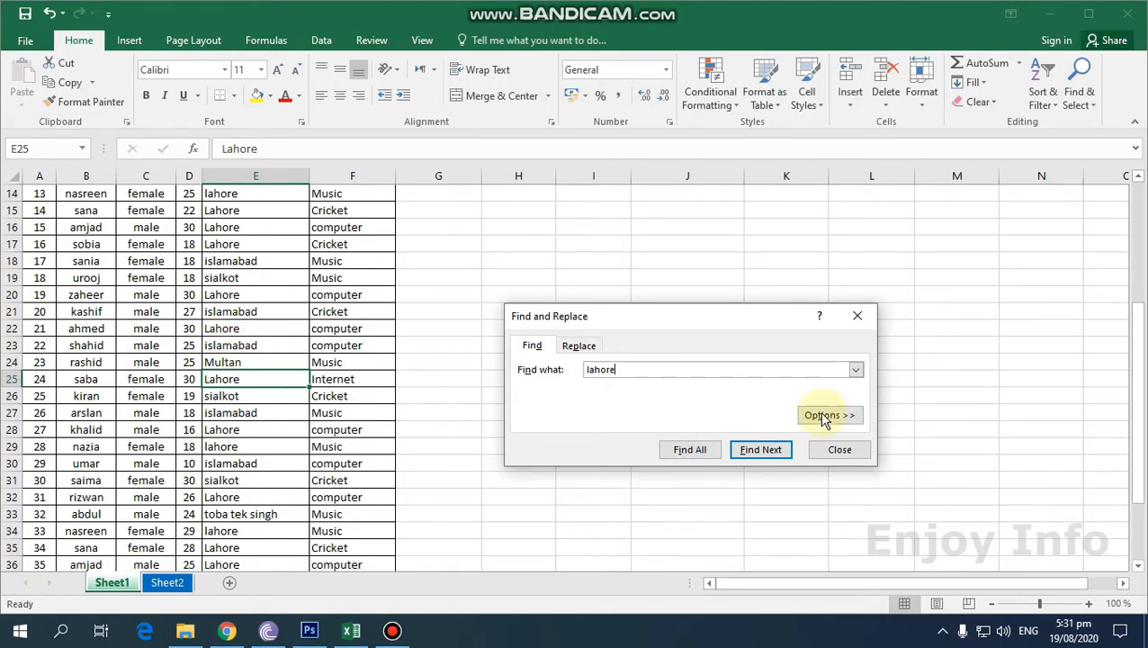
click(841, 452)
scroll(316, 346, up, 2)
scroll(301, 337, up, 1)
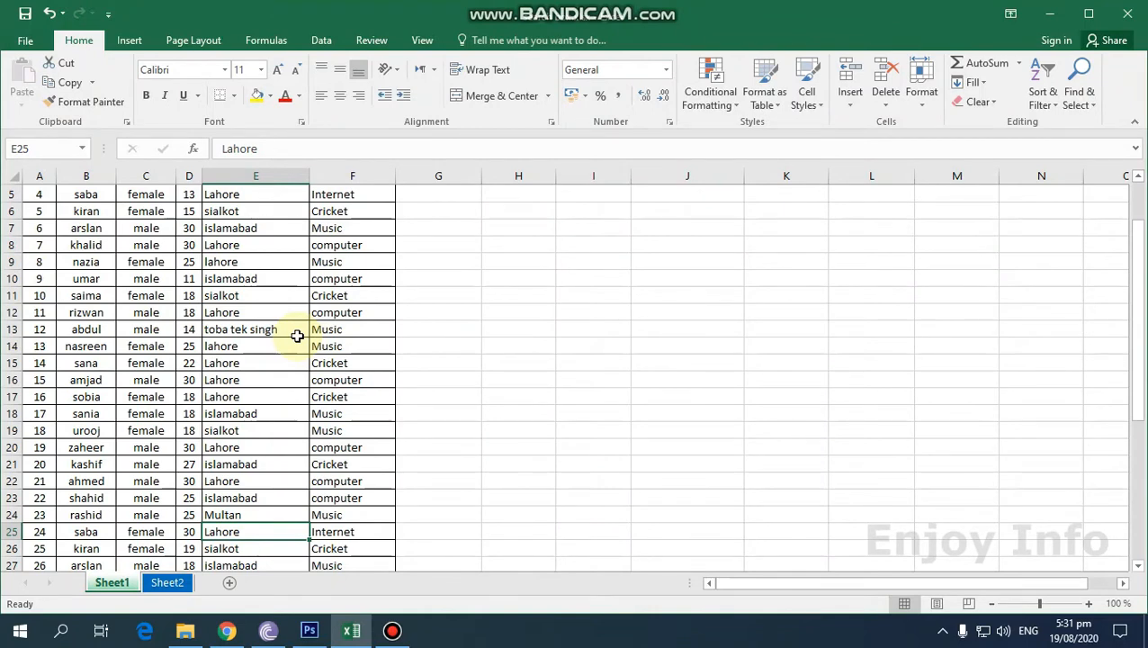
scroll(297, 336, up, 2)
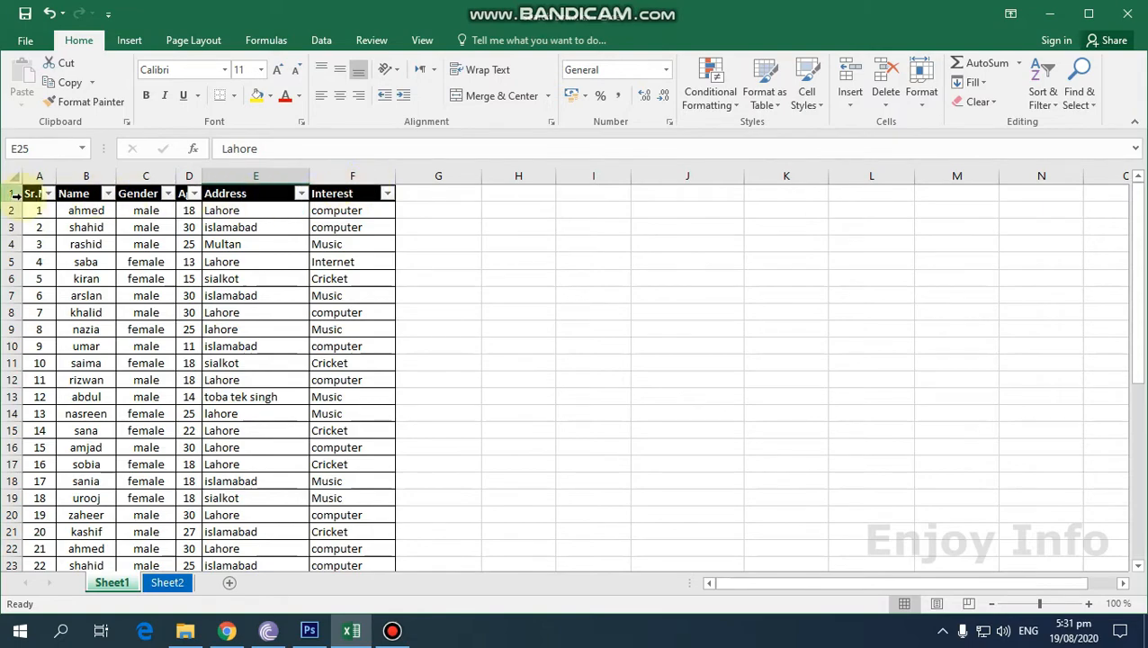
- Start a new formula-based conditional formatting rule for all data rows below the header, columns A to F
drag(30, 209, 334, 450)
scroll(529, 392, up, 5)
scroll(529, 393, up, 2)
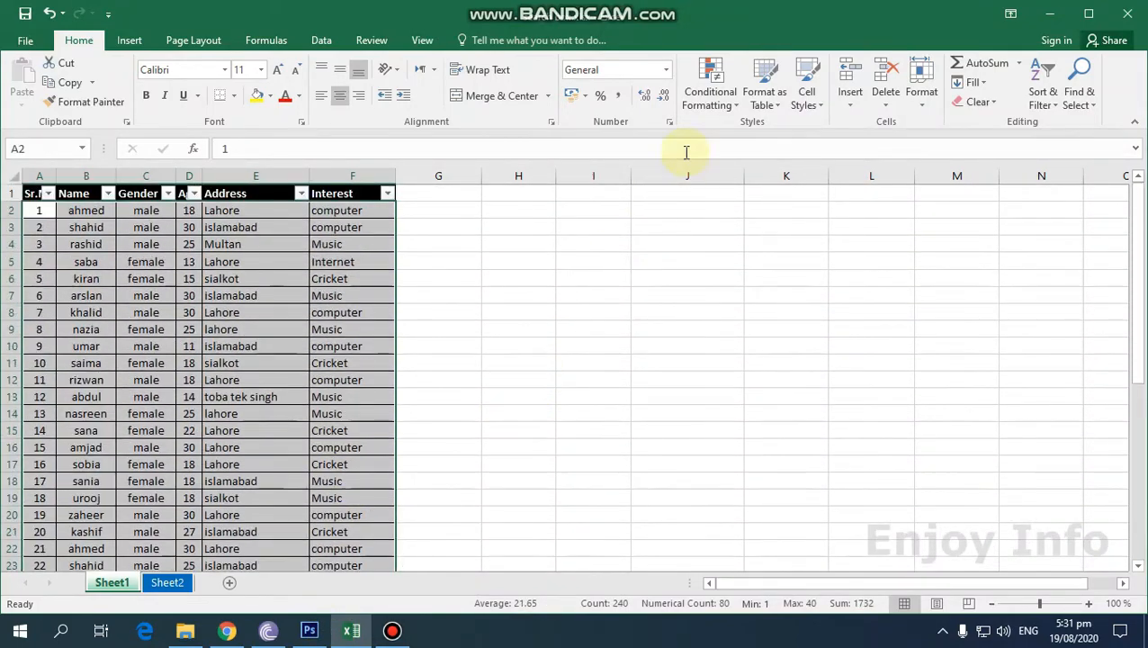
click(739, 113)
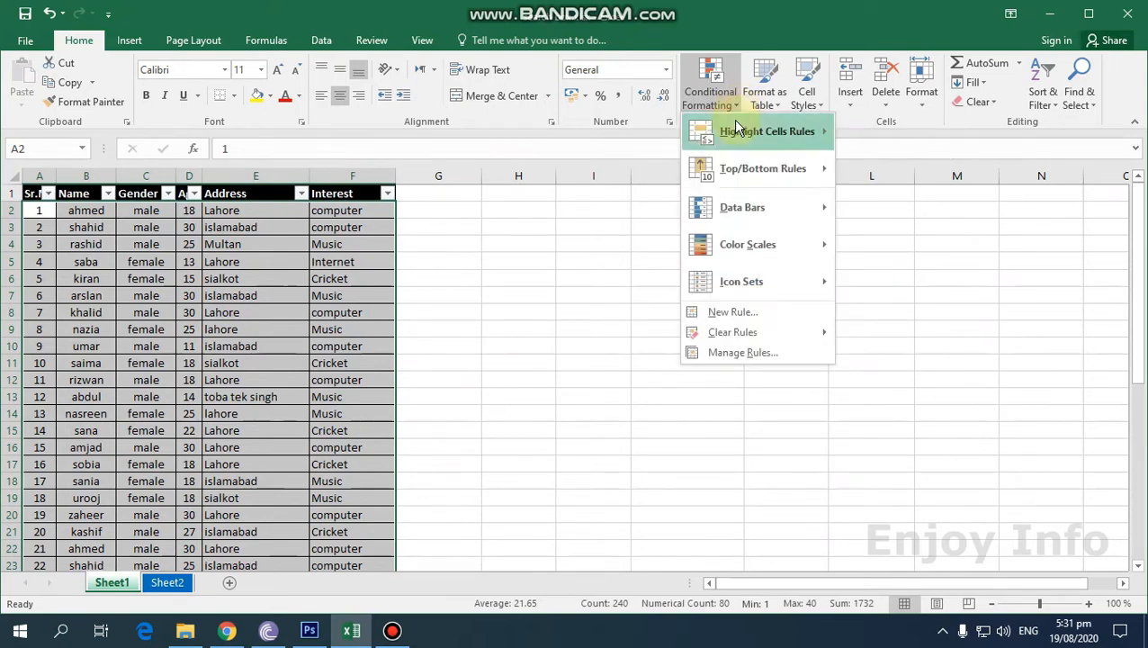
click(755, 320)
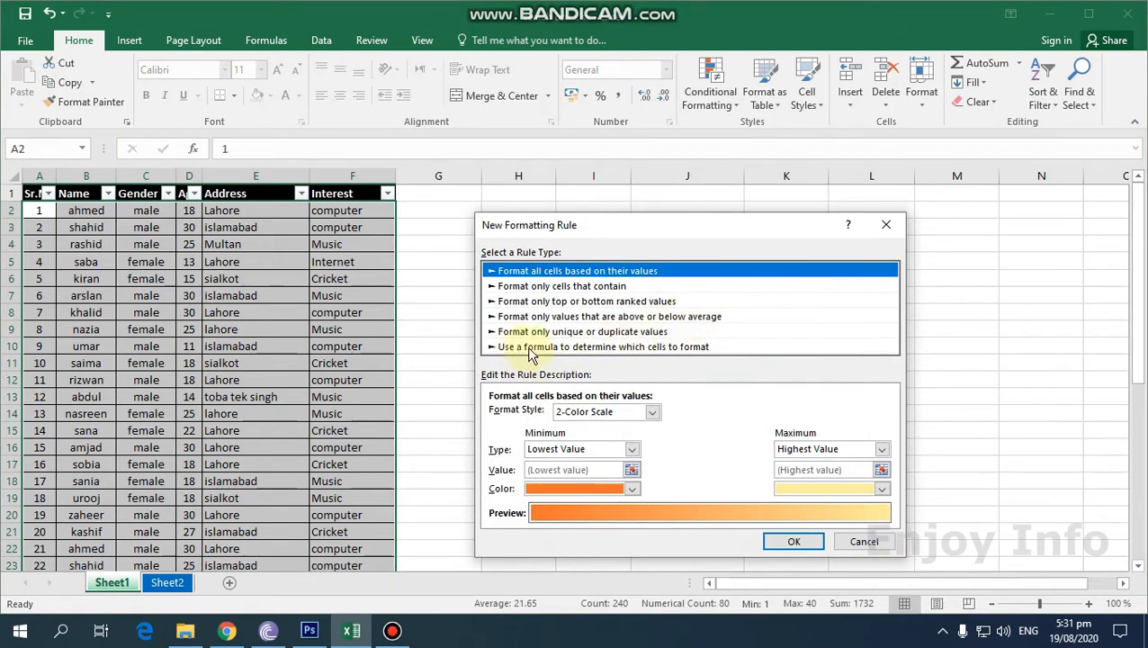
click(657, 357)
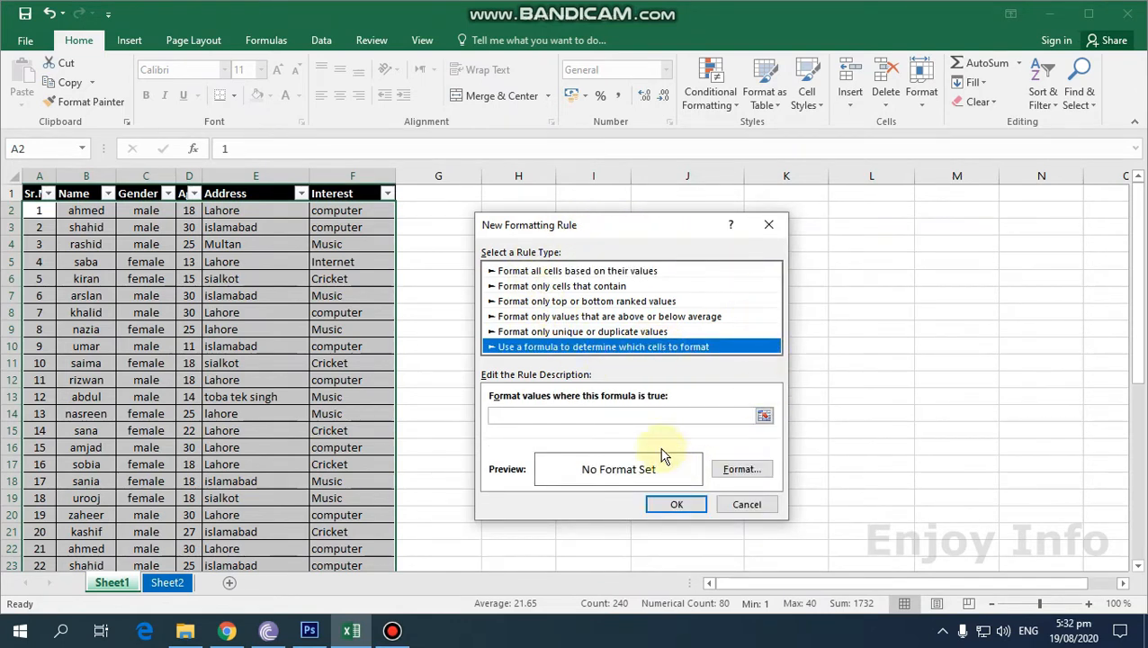
- Enter =search($K$3,$a1&$b2&$c2&$d2&$e2&$f2) as the rule's formula, referencing K3 as the search cell
click(619, 416)
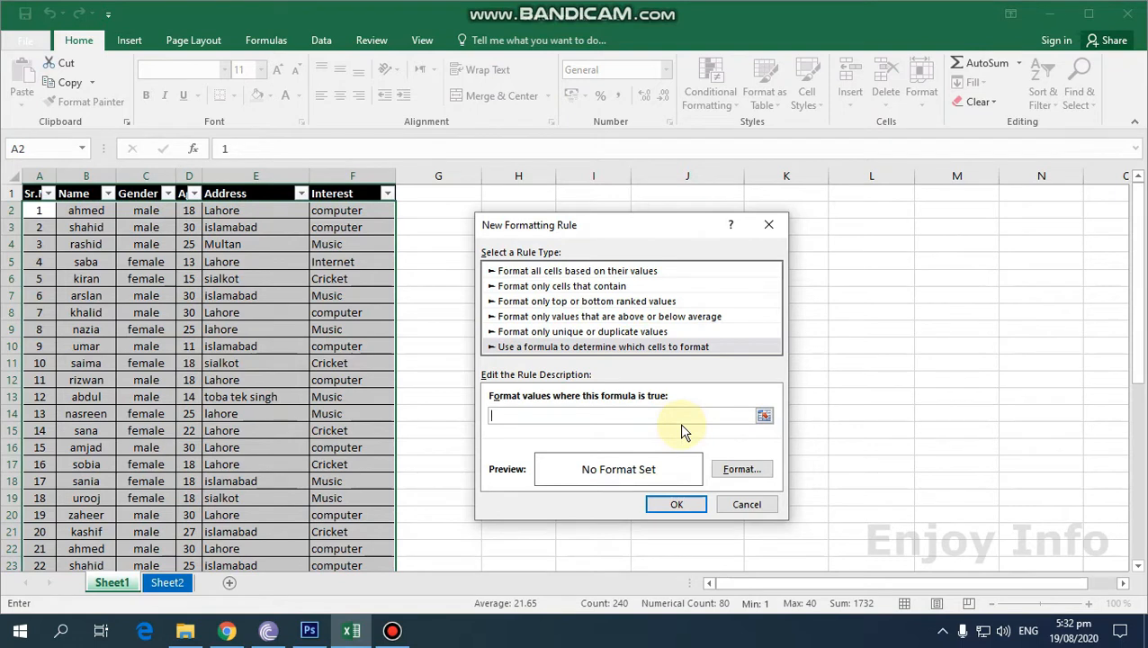
text(=search()
drag(656, 225, 743, 275)
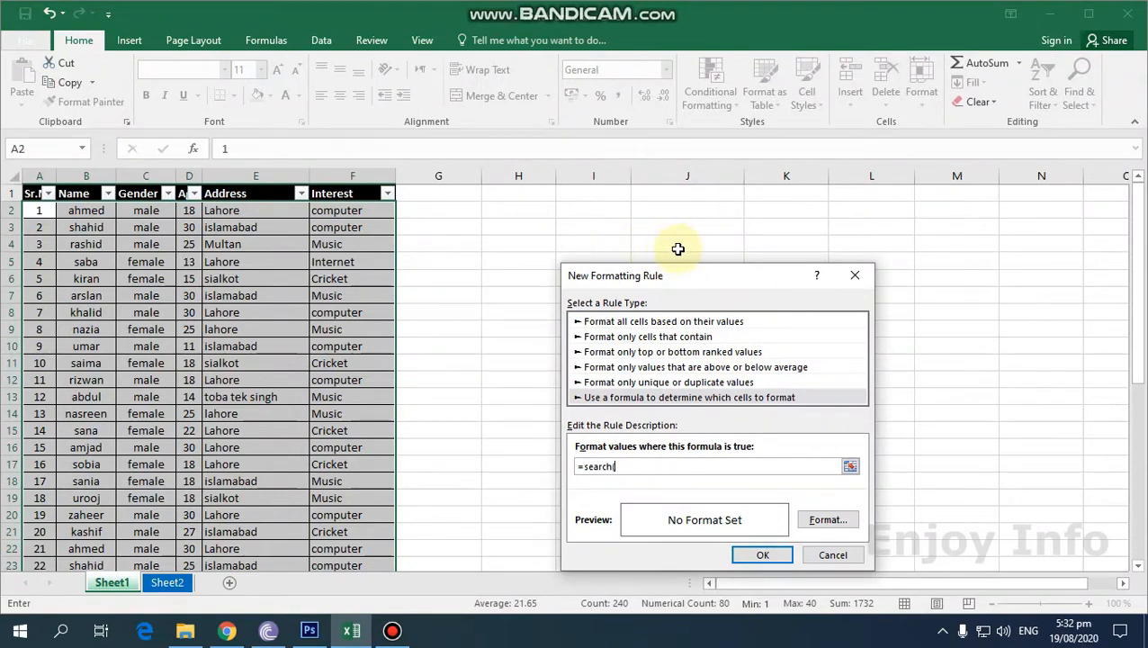
click(796, 226)
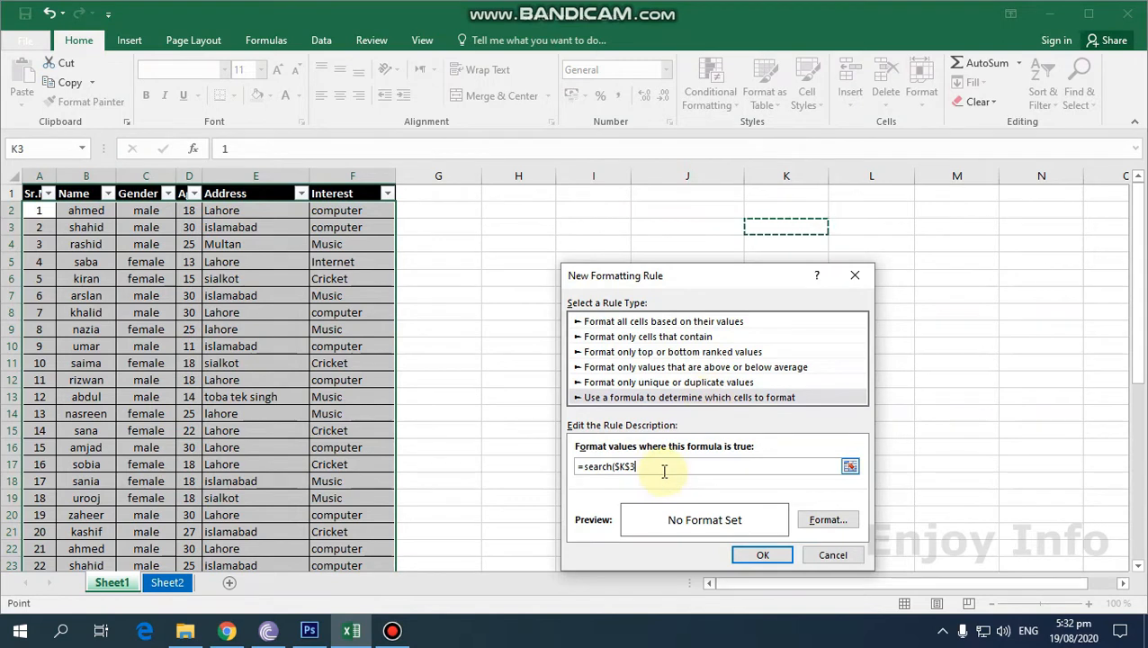
text(,)
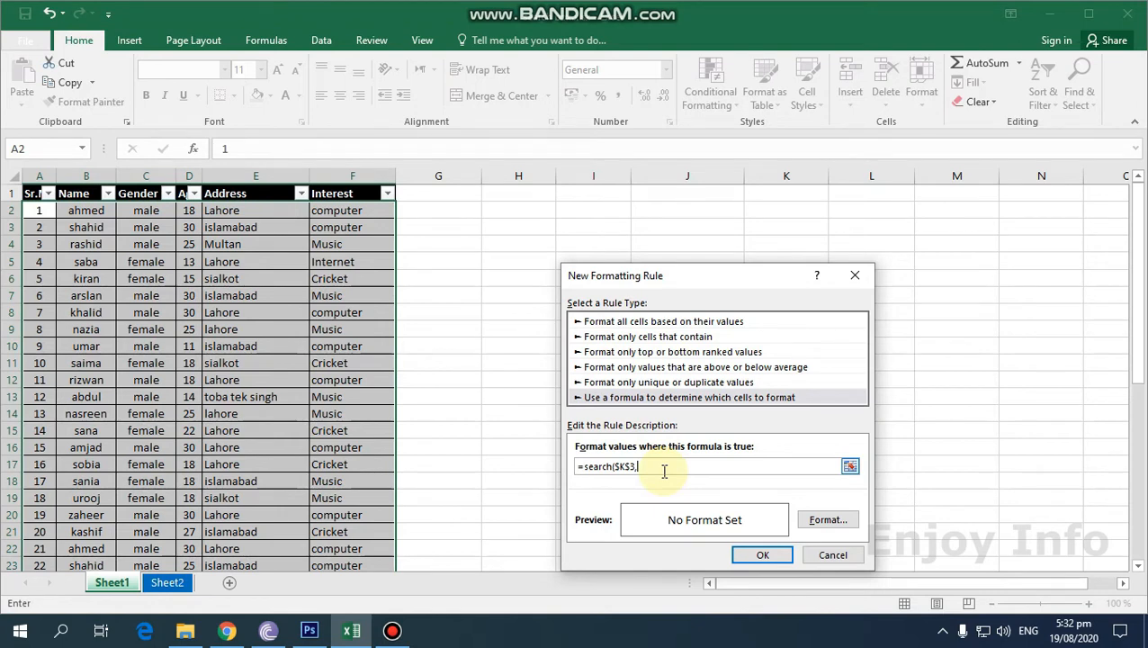
text($a1&)
text($)
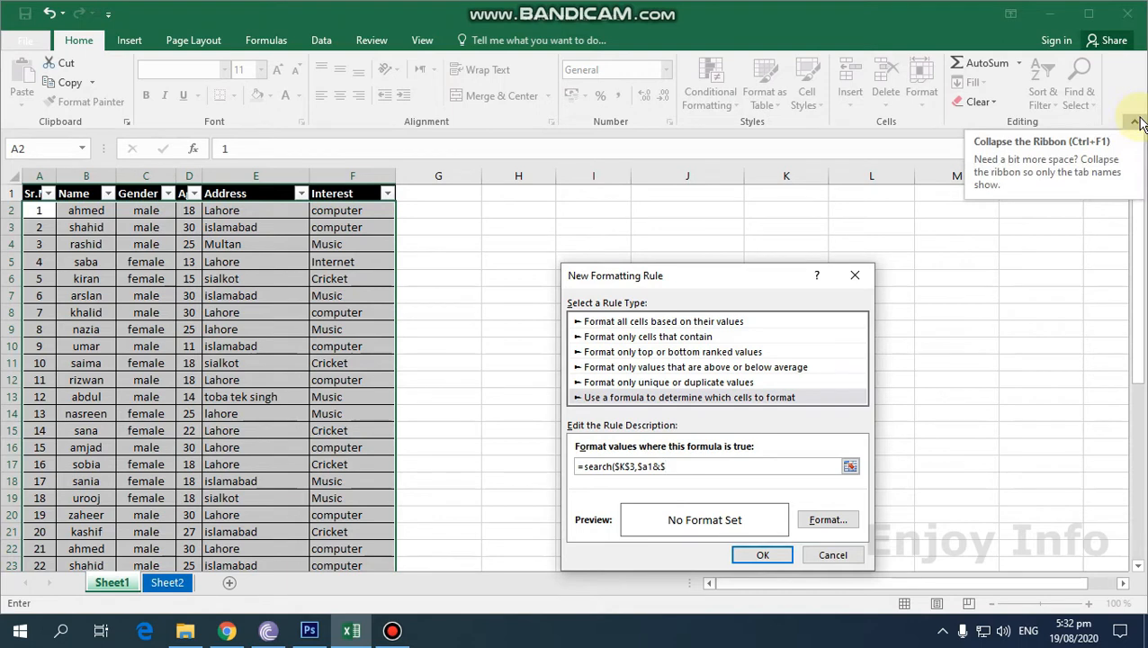
text(b2&$)
text(c2&$d2&$e2)
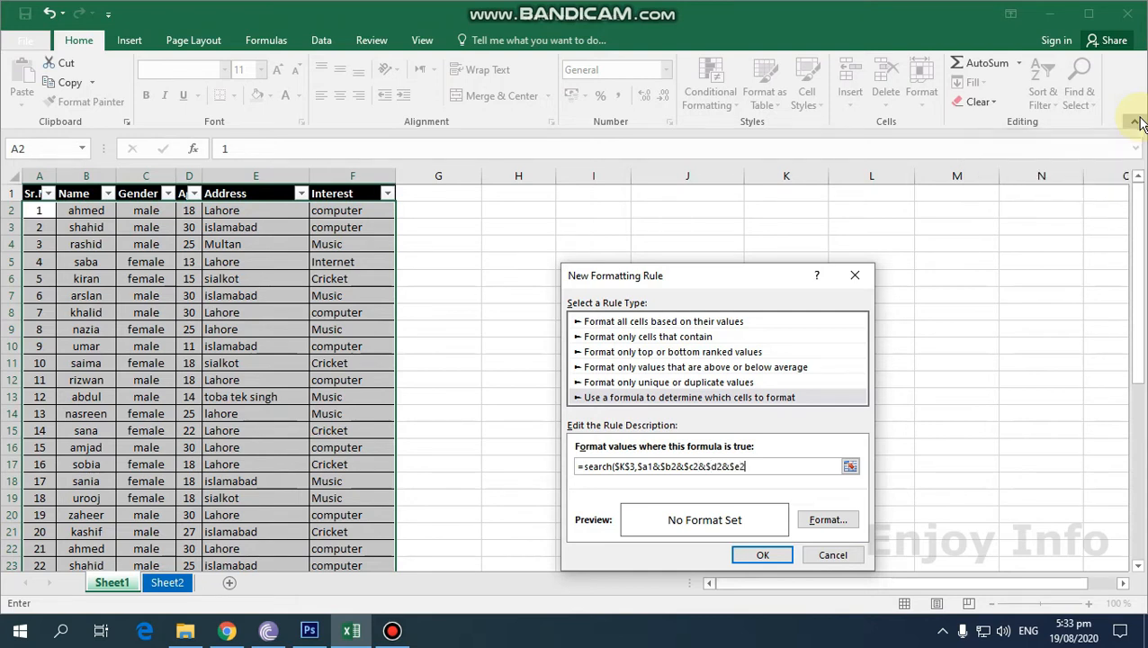
text(&$f2)
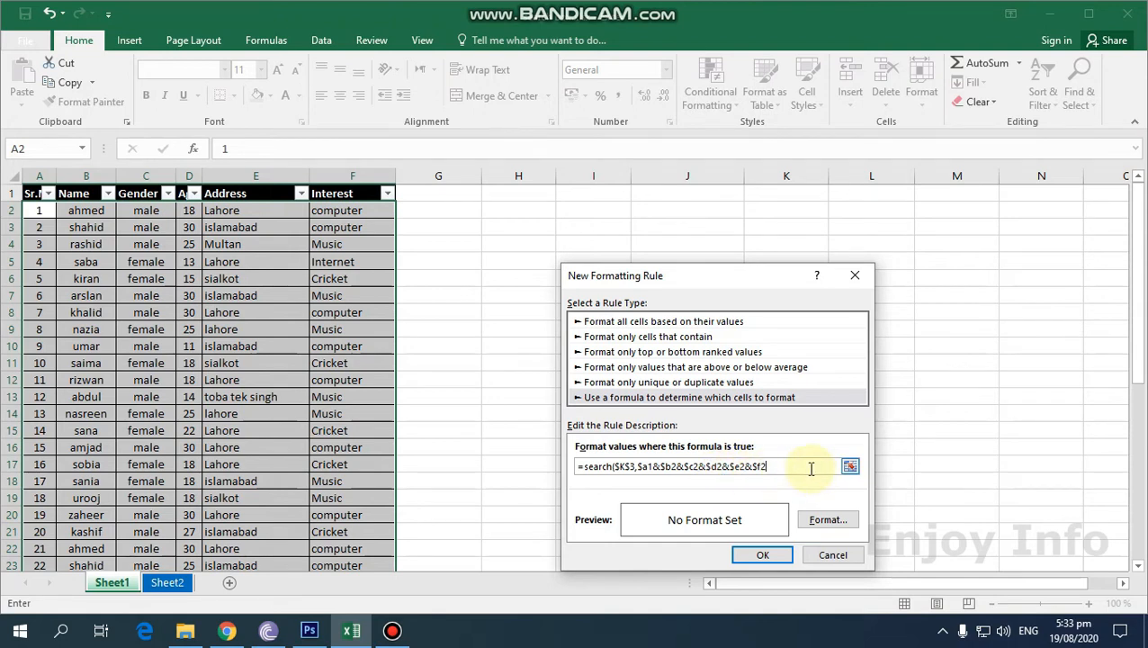
text())
- Give the rule a white font and the medium blue theme colour as fill, and apply the rule
click(822, 524)
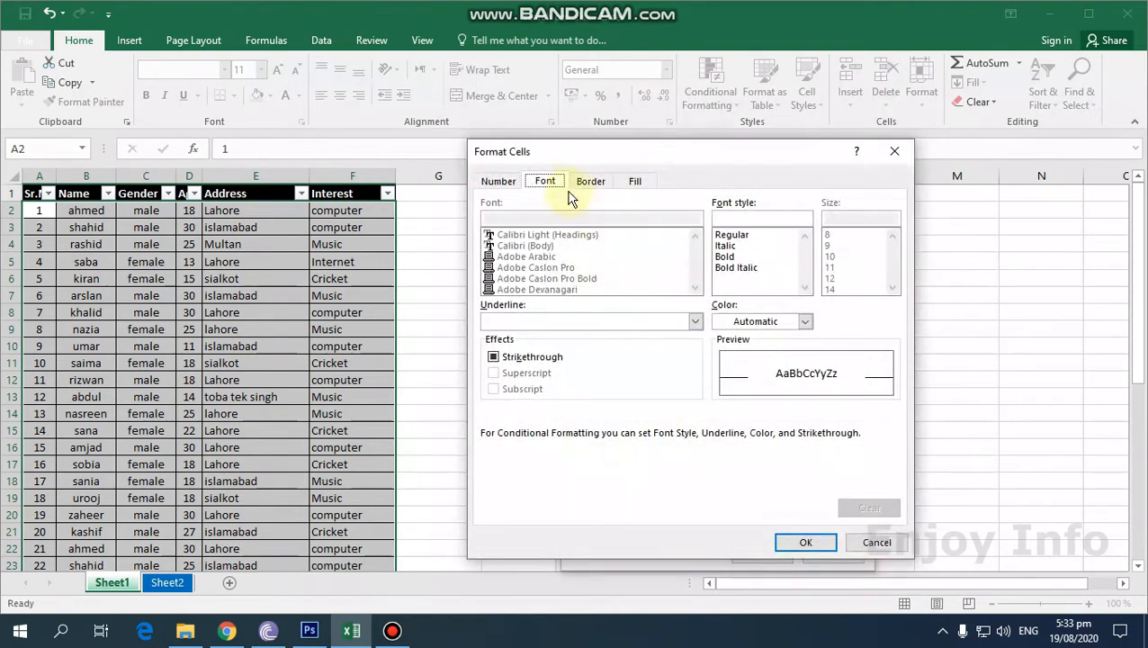
click(551, 185)
click(804, 321)
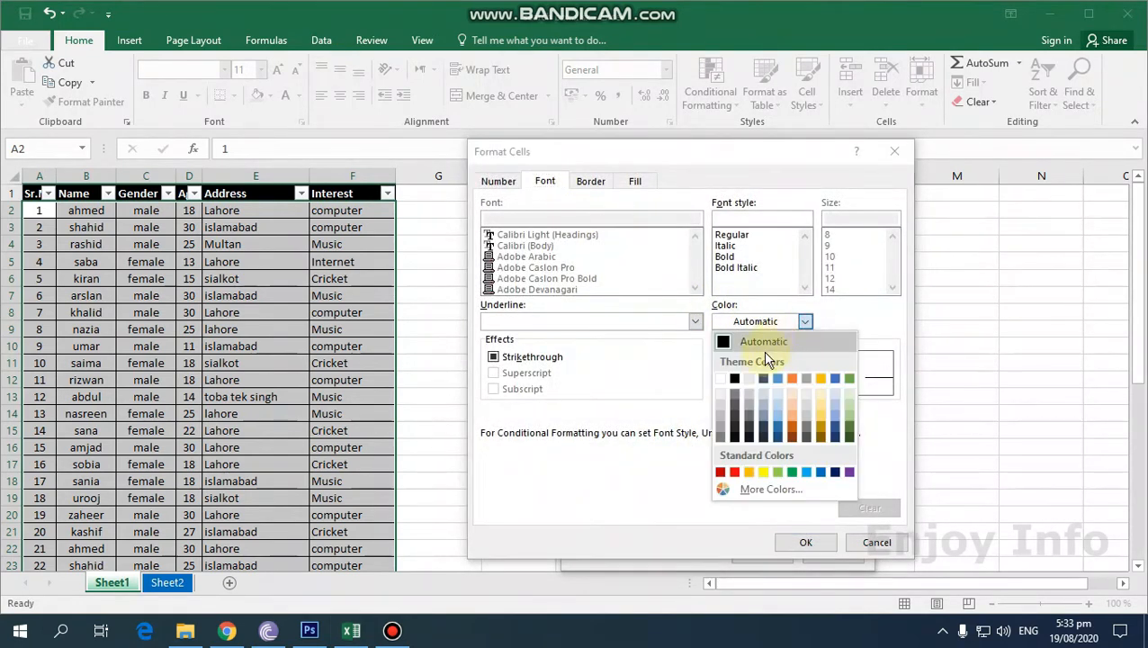
click(721, 379)
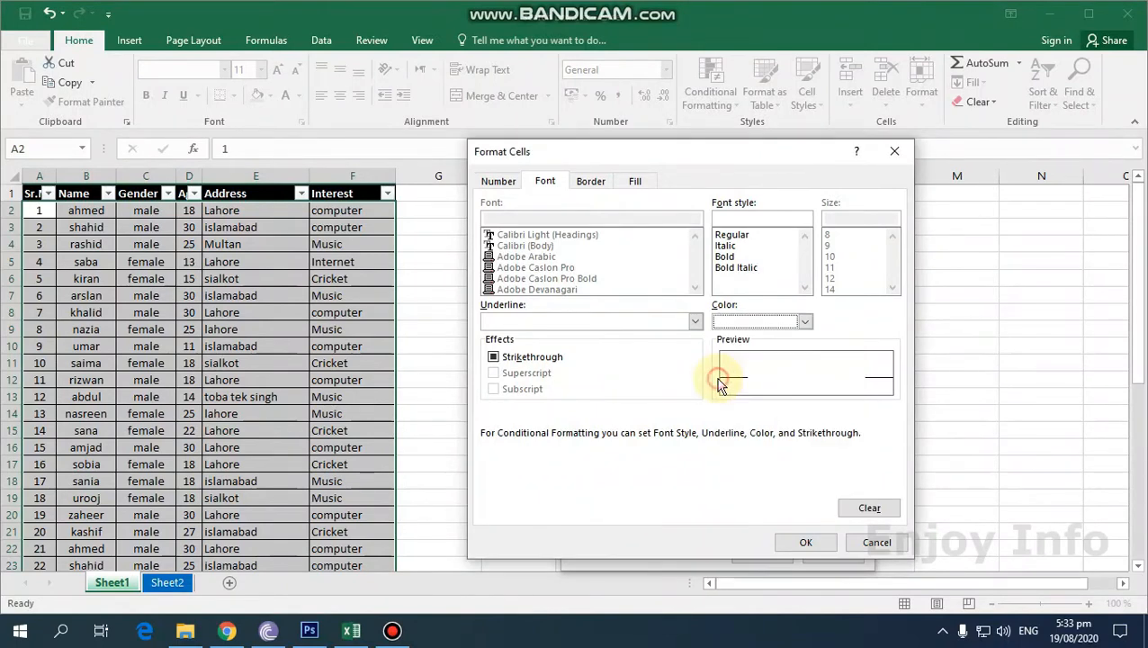
click(637, 181)
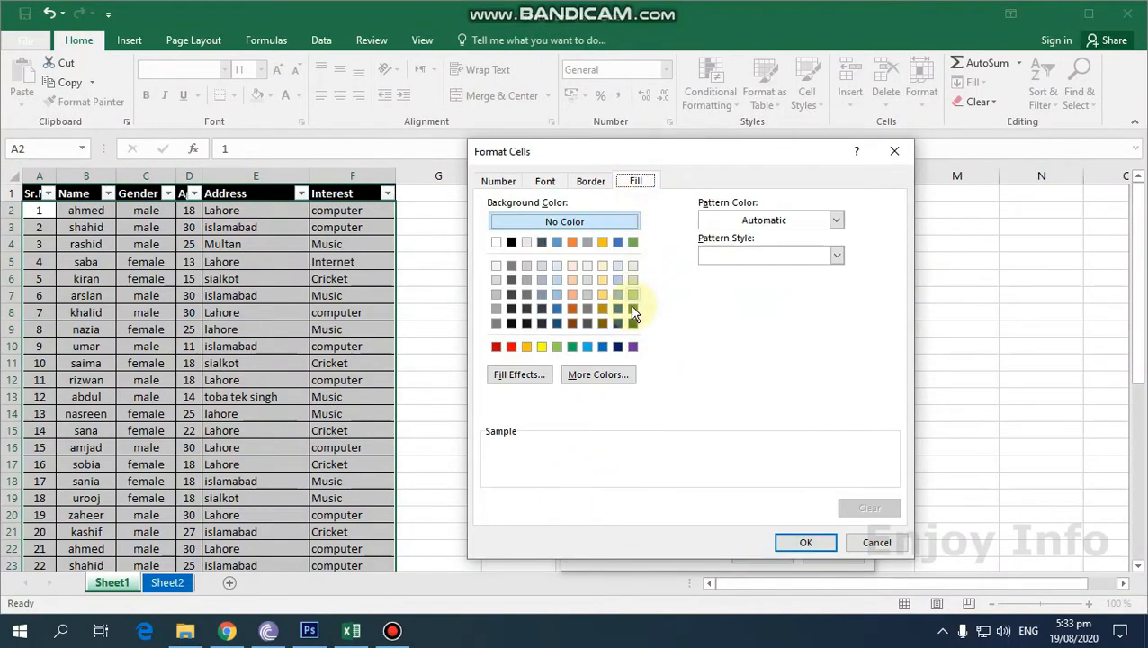
click(589, 348)
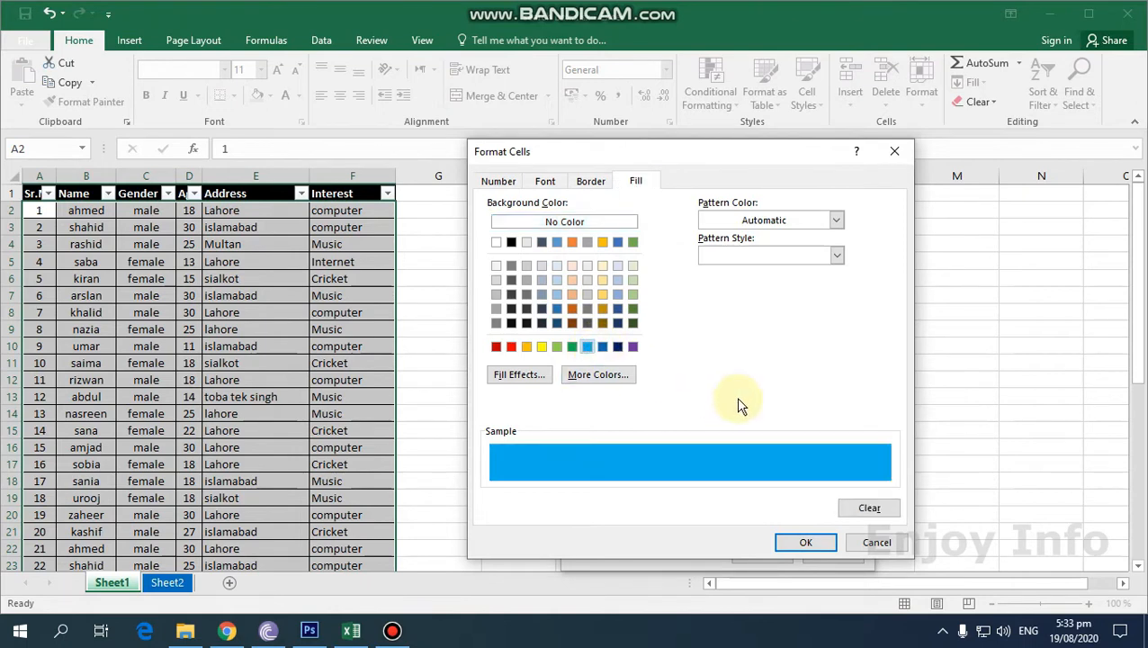
click(606, 349)
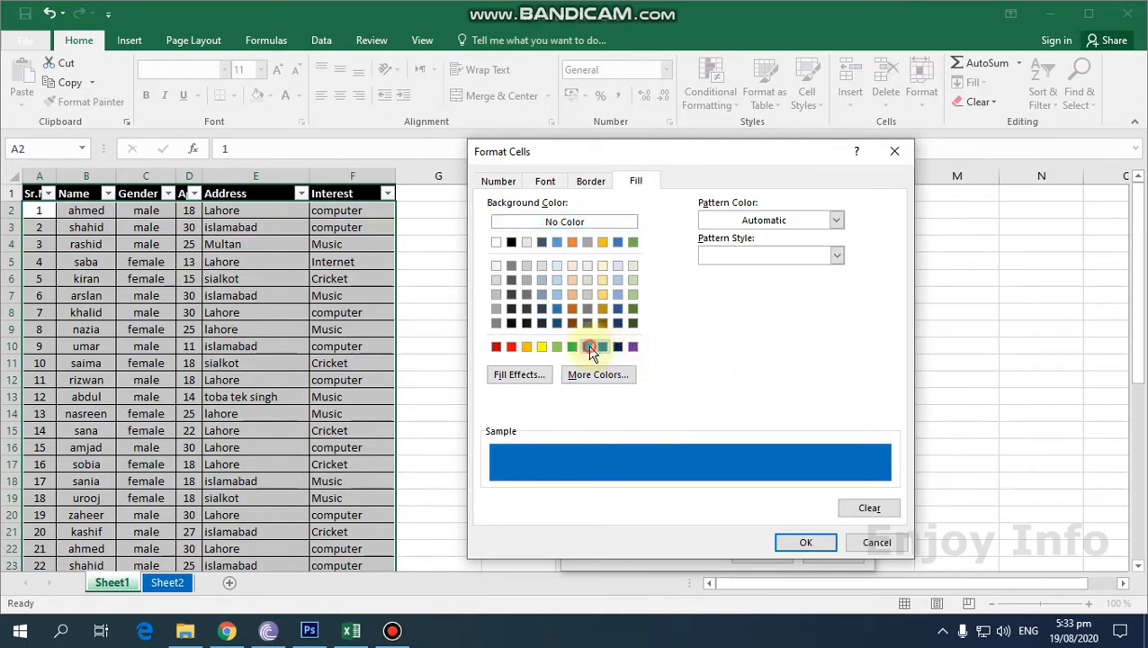
click(590, 348)
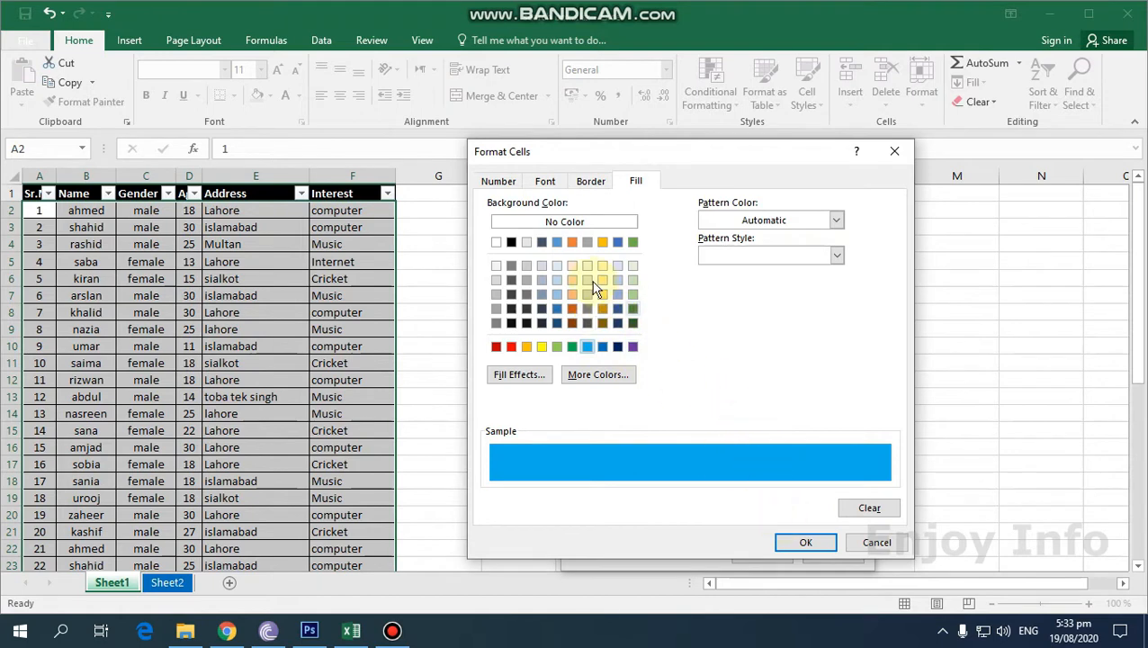
click(557, 242)
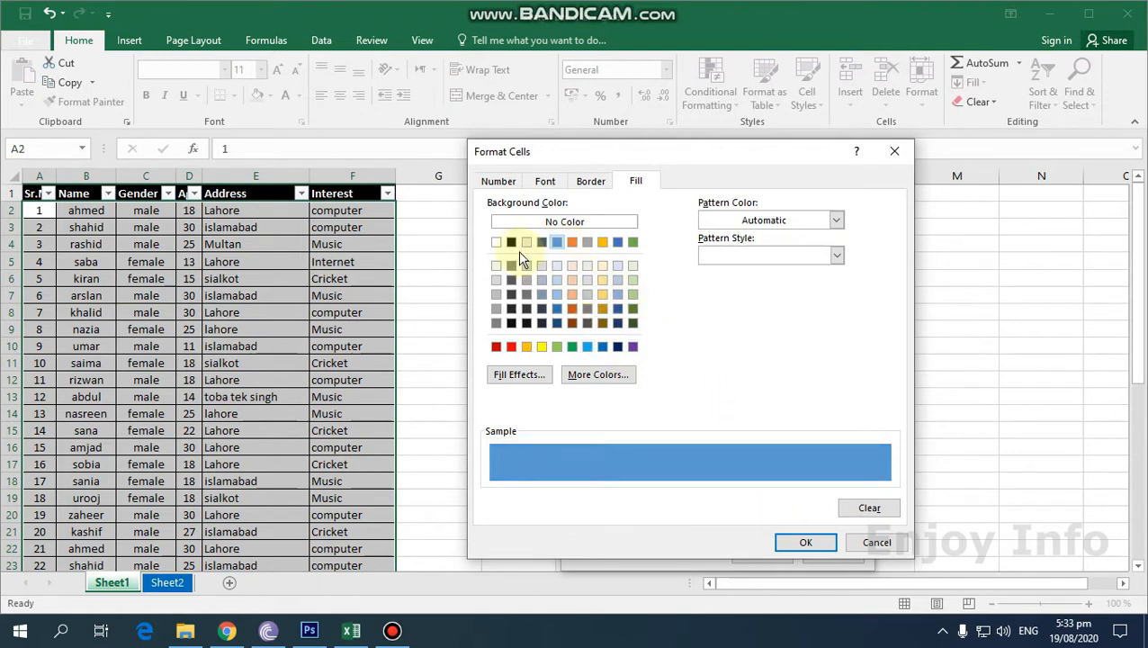
click(806, 544)
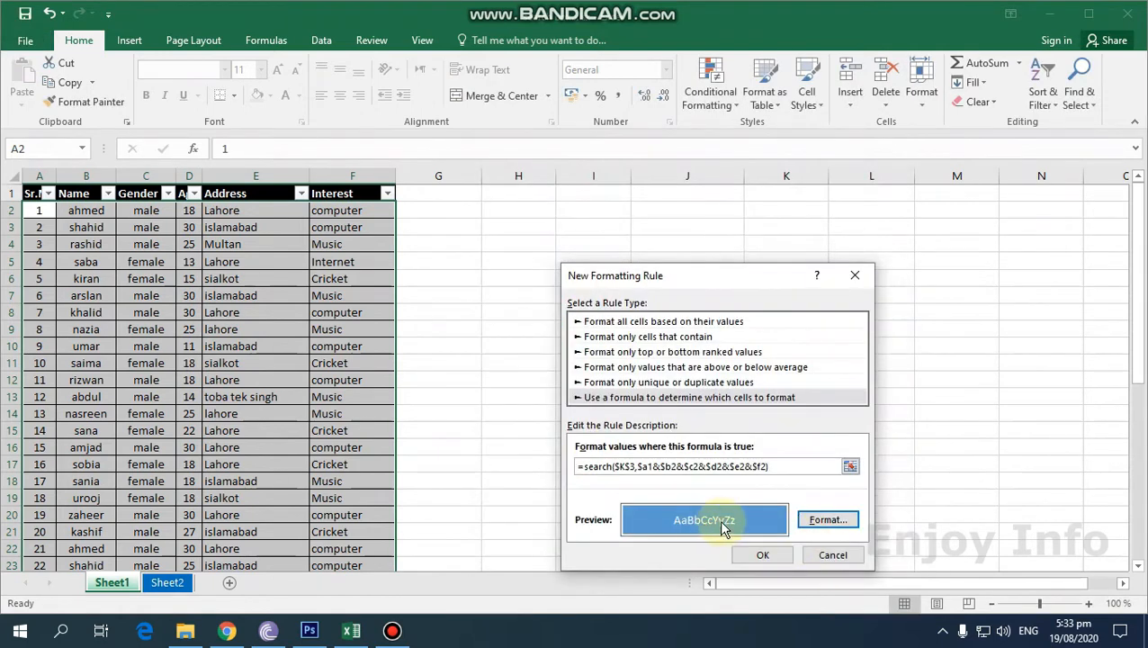
click(760, 558)
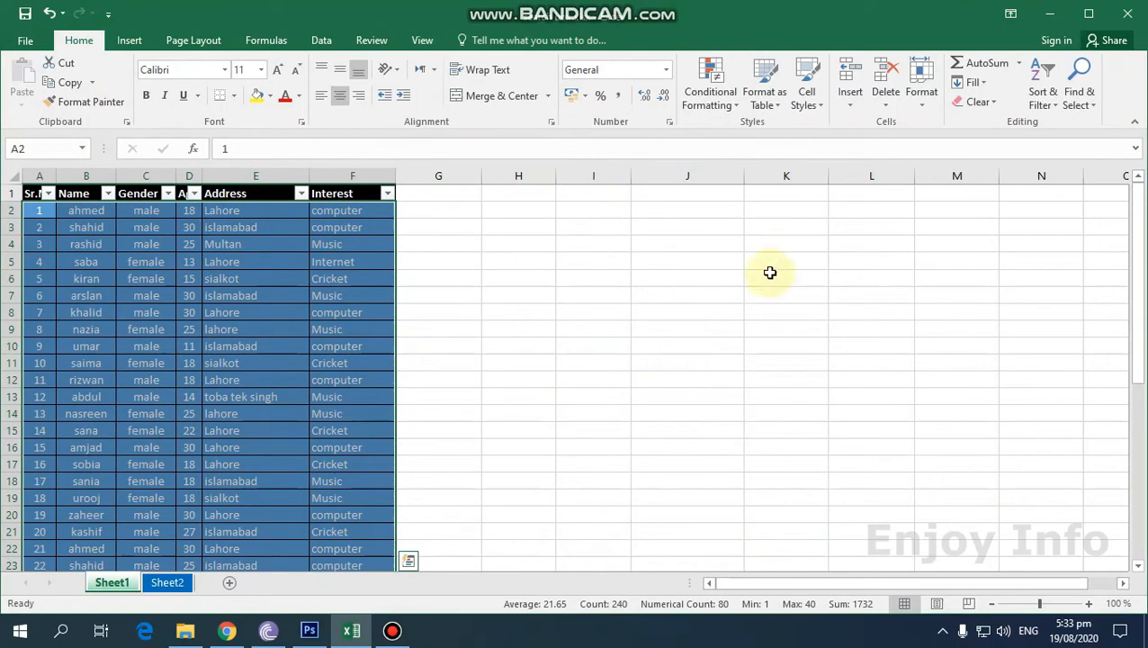
- Apply All Borders to cells J3 and K3
click(779, 225)
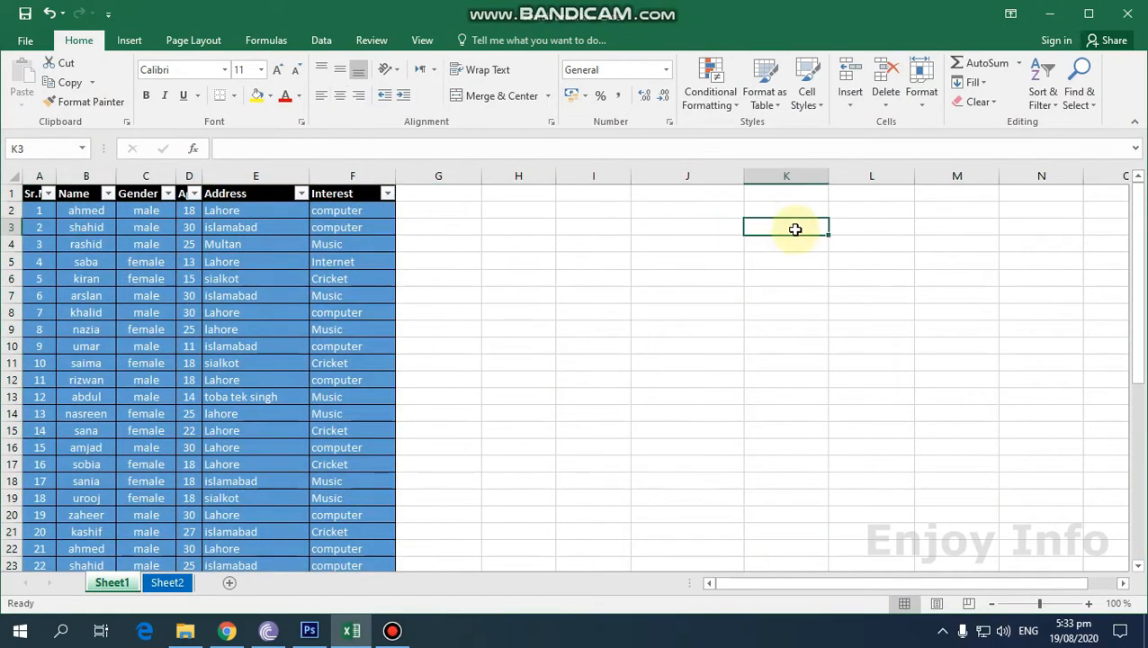
drag(795, 230, 700, 230)
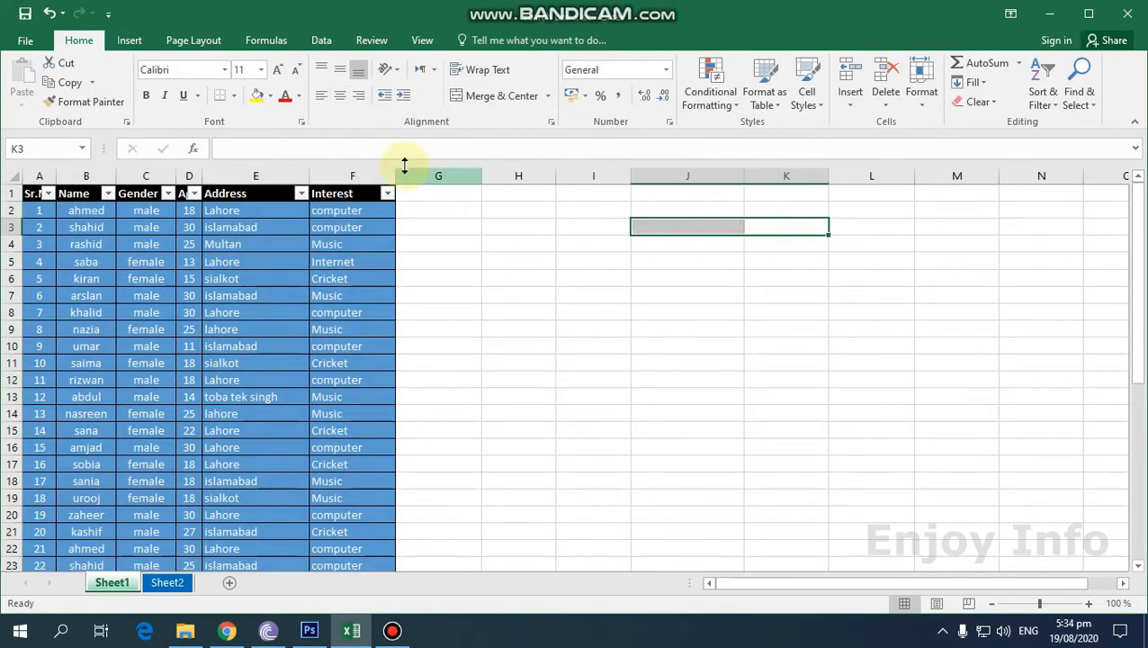
click(234, 96)
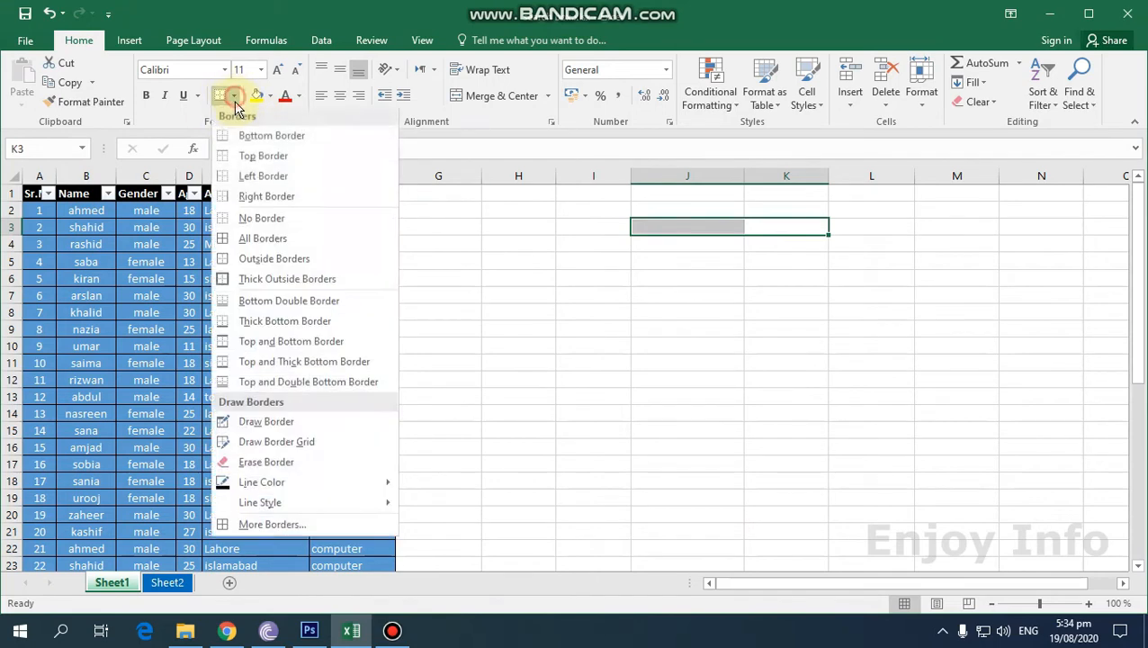
click(248, 236)
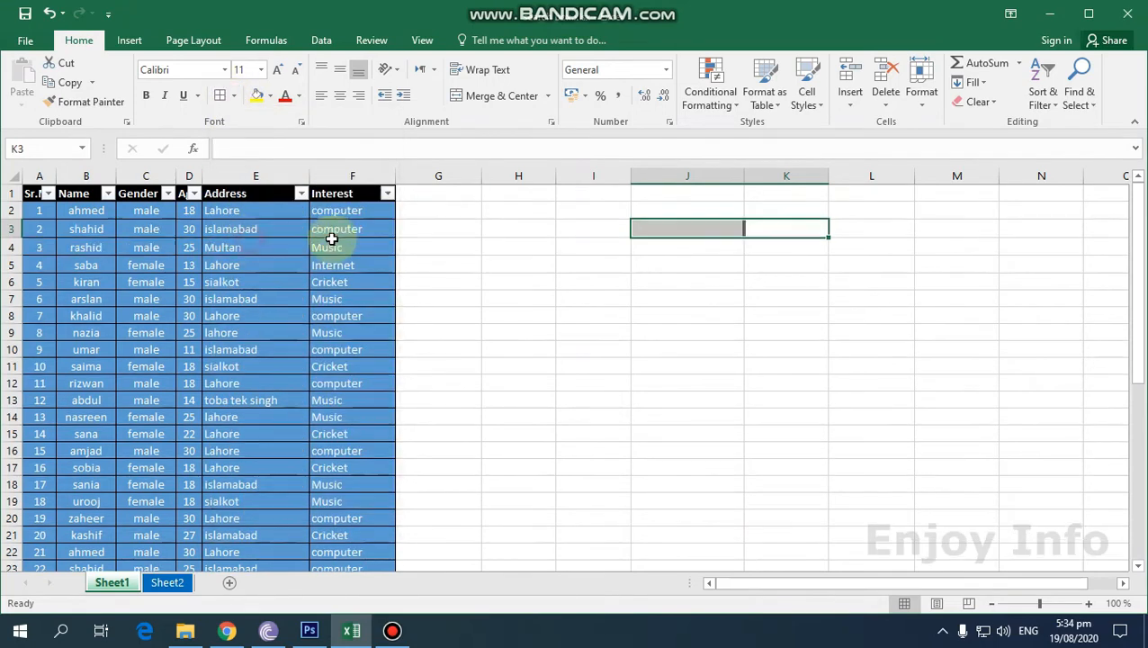
- Label cell J3 as "Search Box"
click(697, 225)
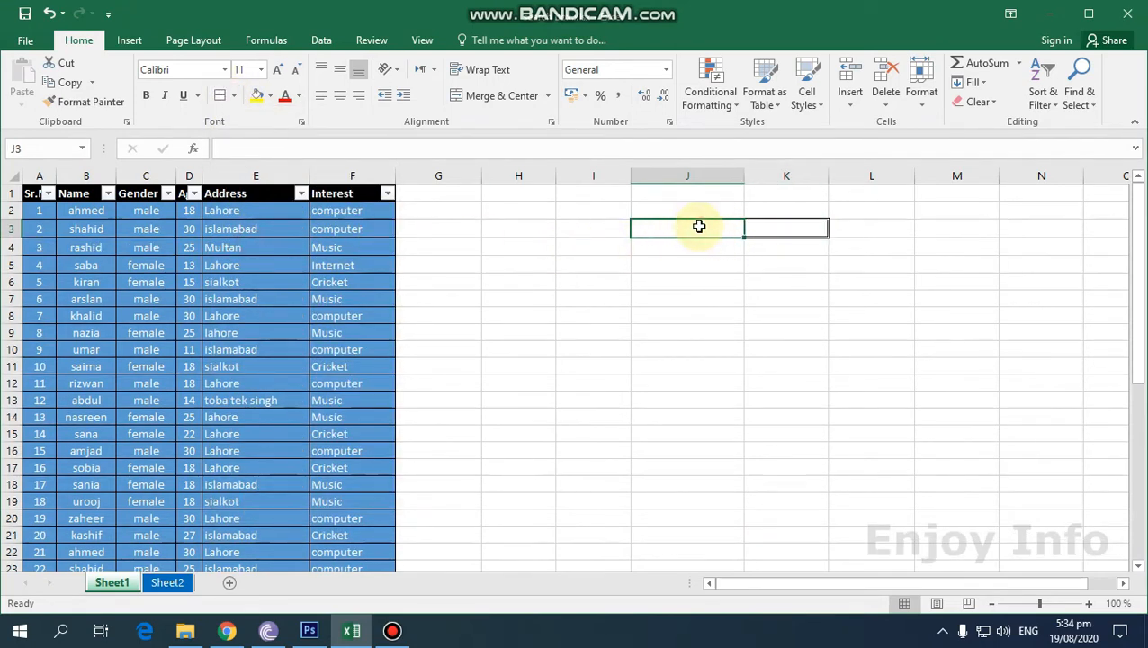
text(Search Box)
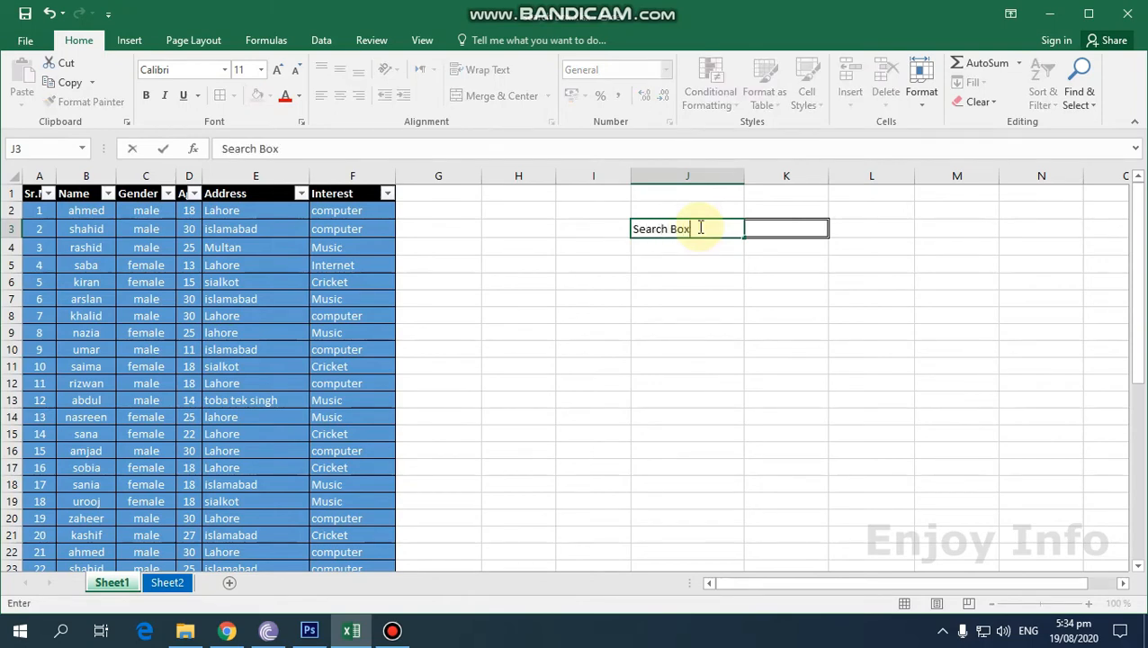
click(730, 177)
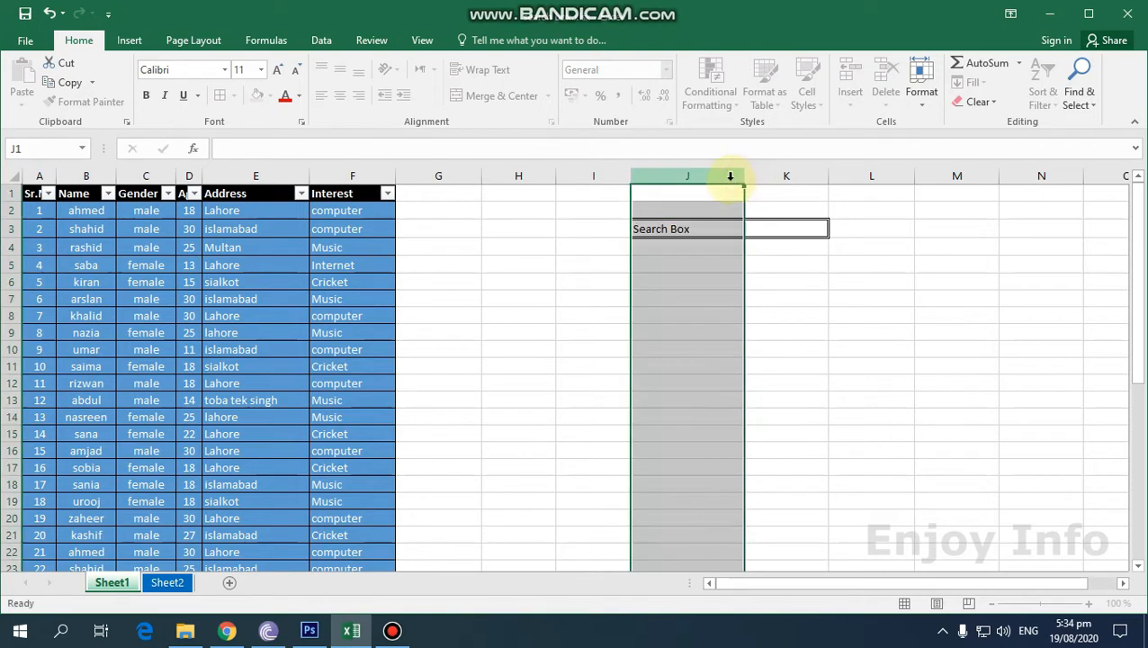
- Narrow column J to fit its label, and format cell K3 with a white font and the medium blue theme fill
drag(743, 176, 705, 182)
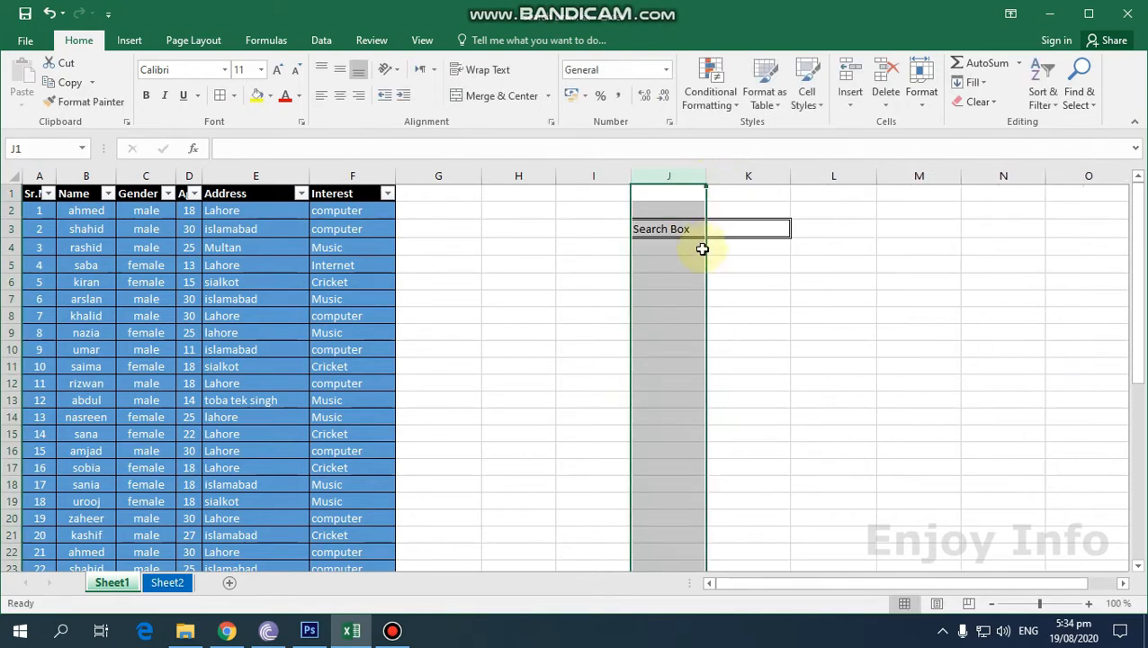
click(690, 232)
click(727, 230)
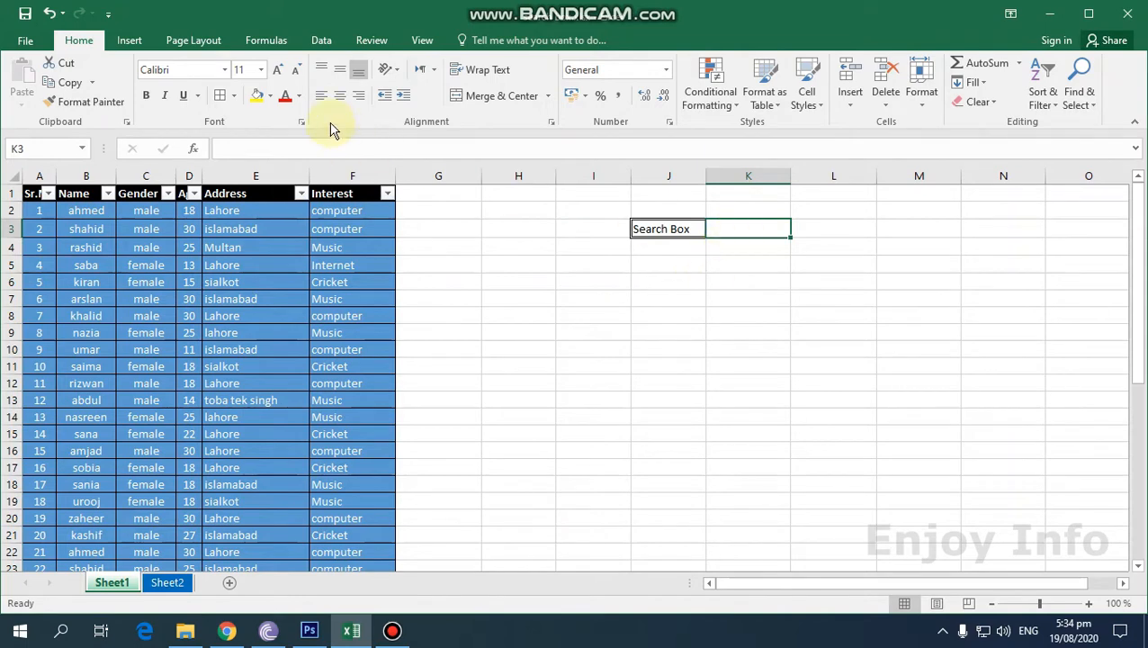
click(298, 95)
click(285, 151)
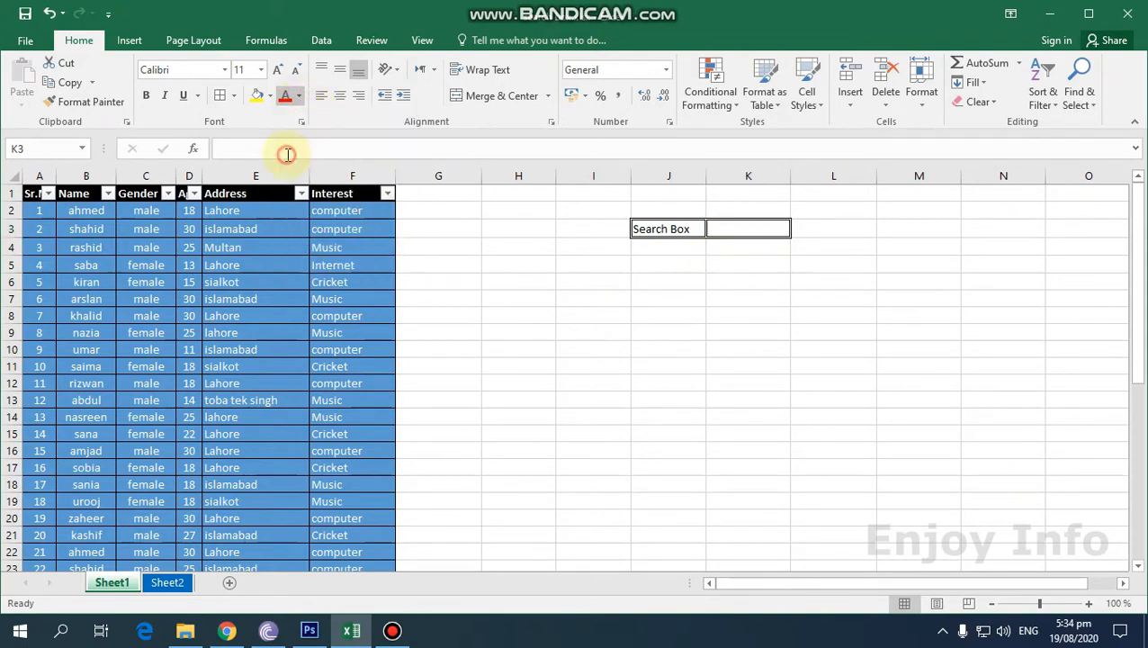
click(269, 95)
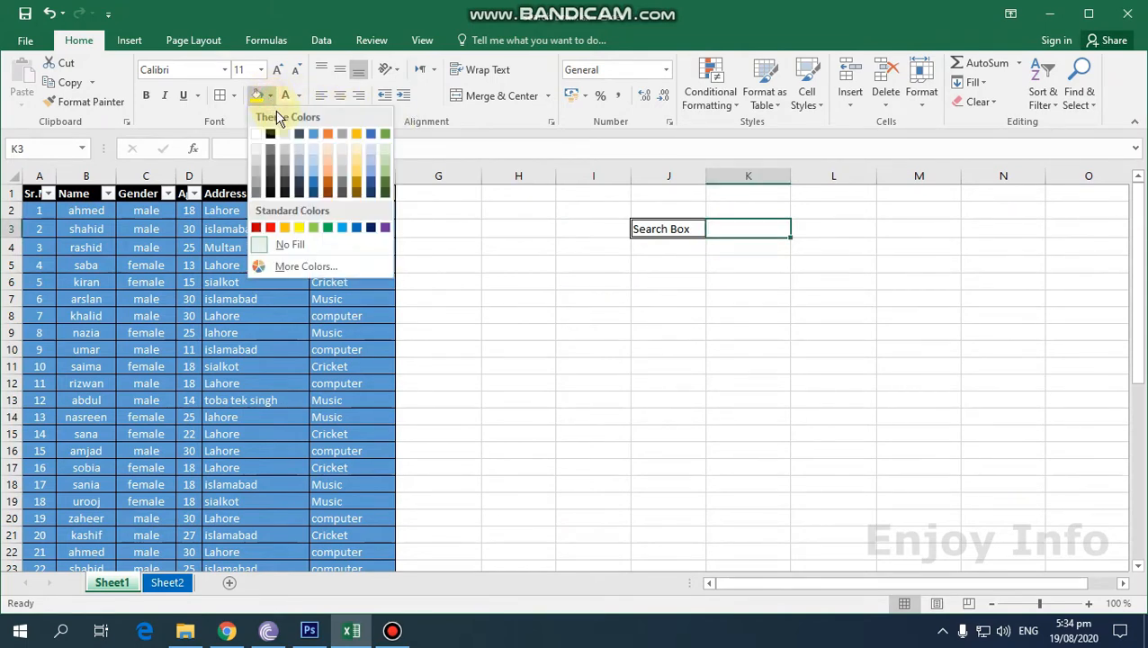
click(311, 134)
click(751, 266)
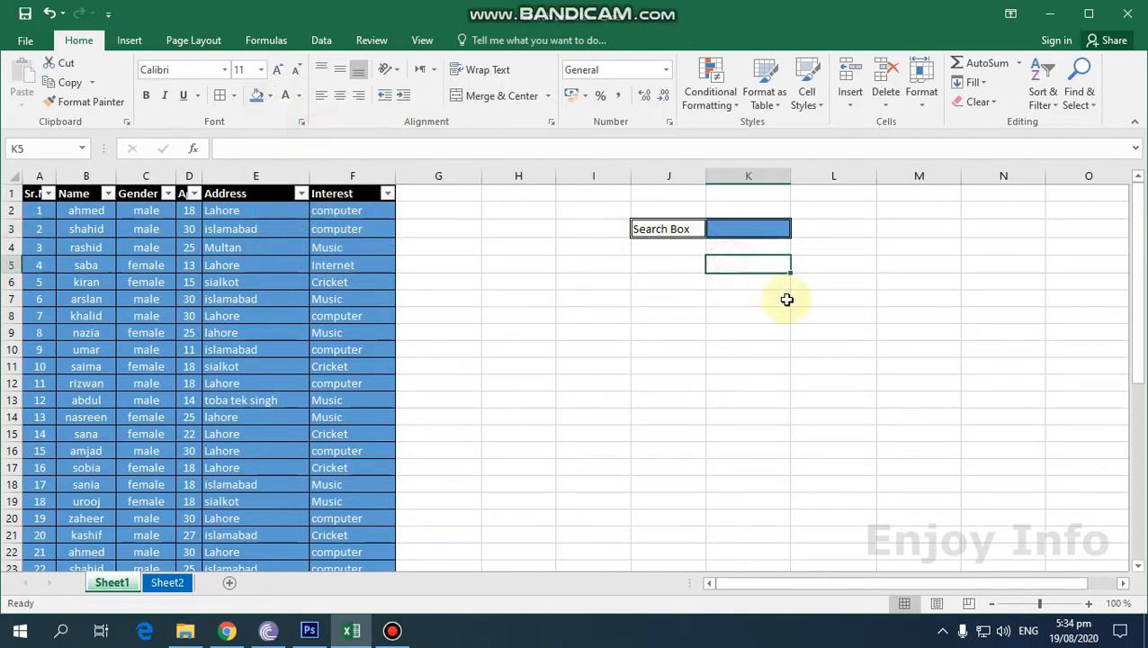
- Format the Search Box label in J3 with the standard red font colour and a standard orange fill
click(670, 231)
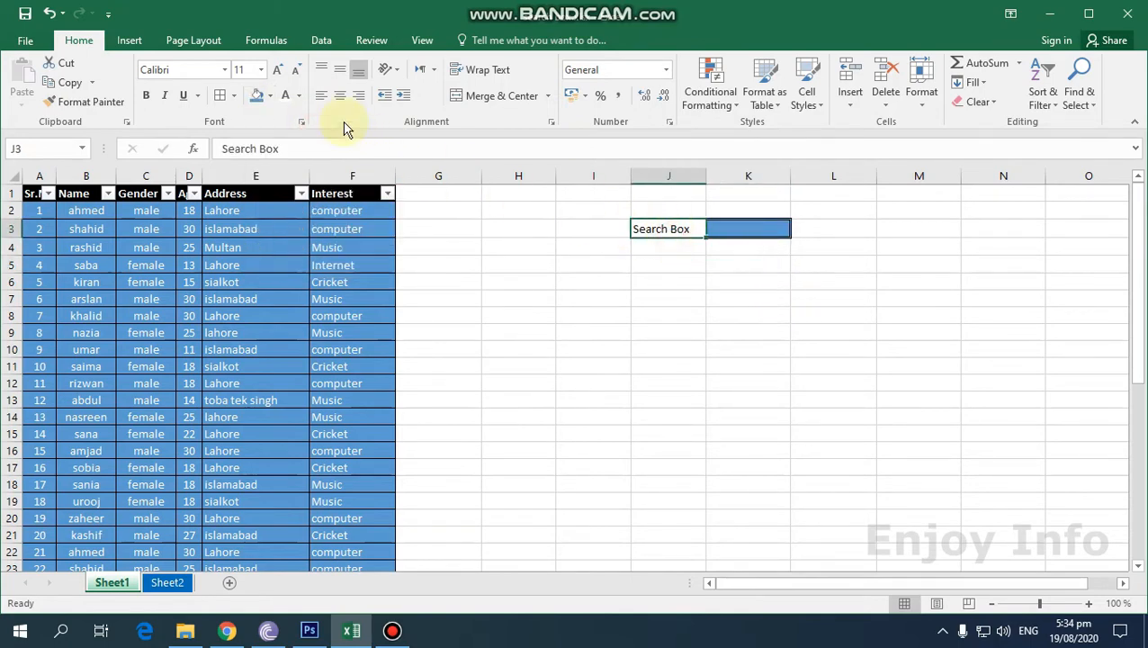
click(302, 98)
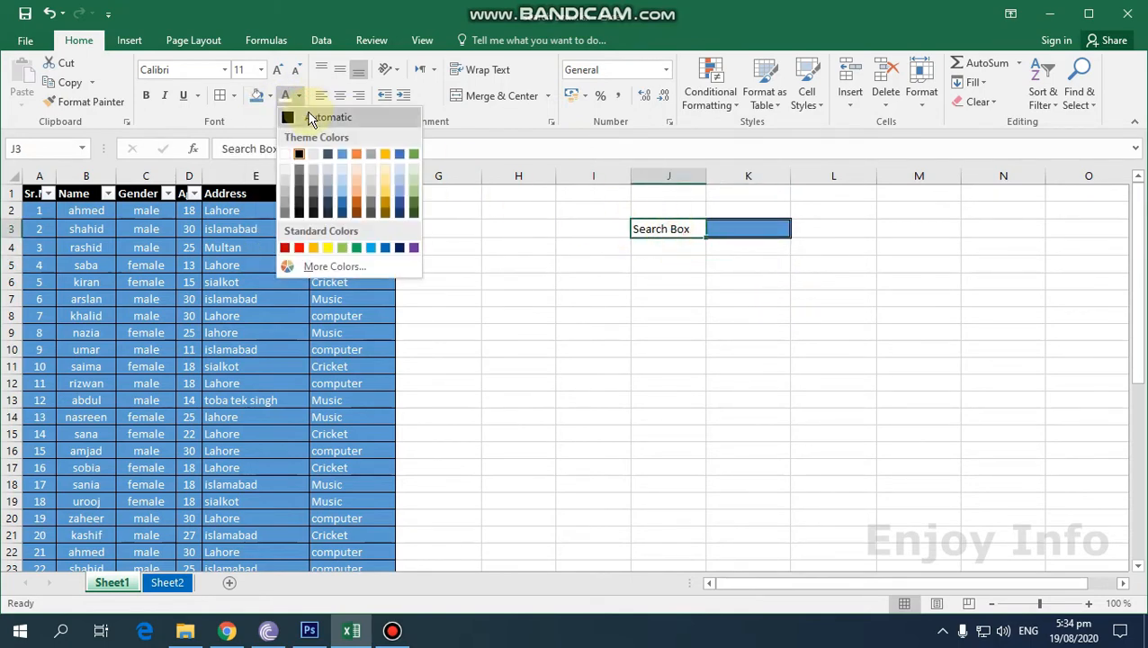
click(298, 249)
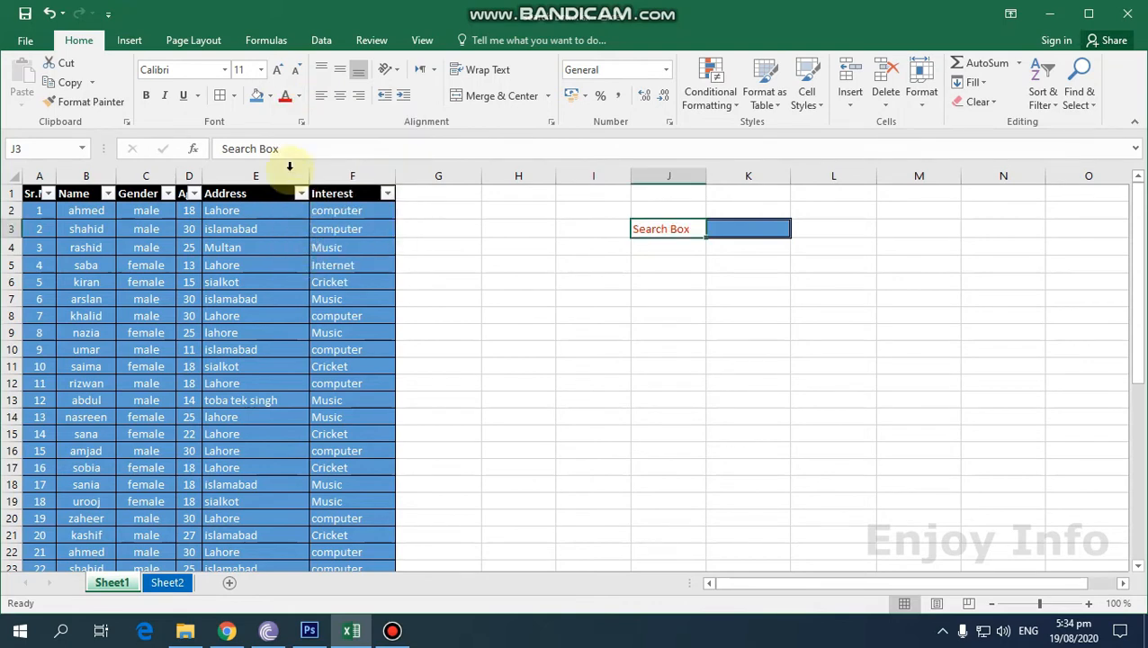
click(270, 96)
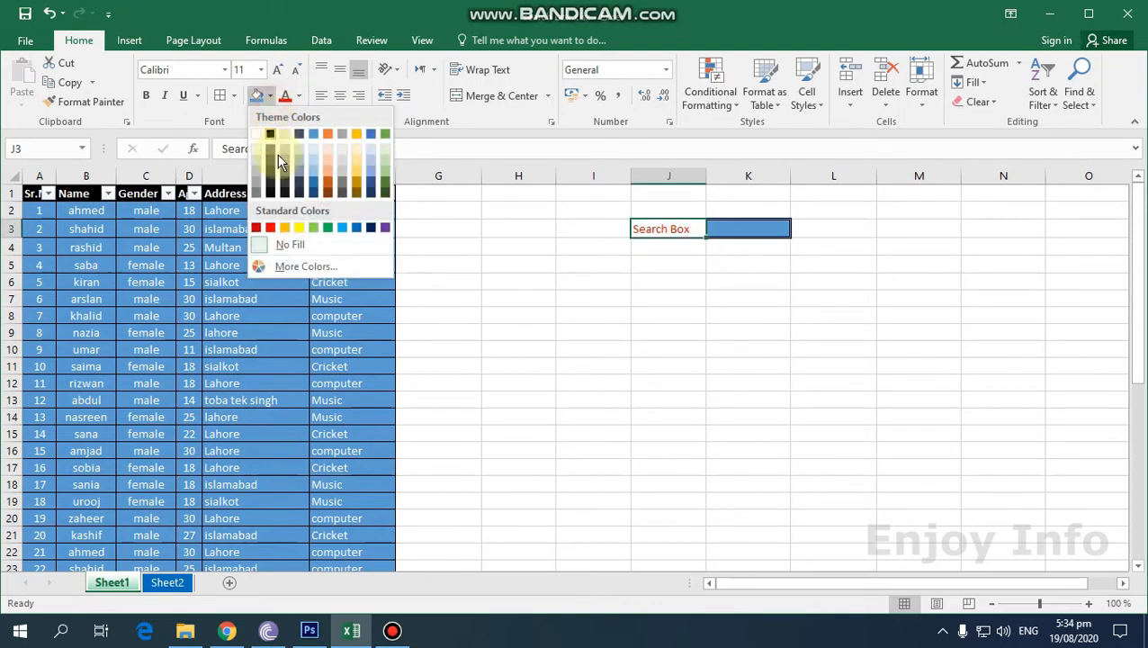
click(286, 227)
click(651, 252)
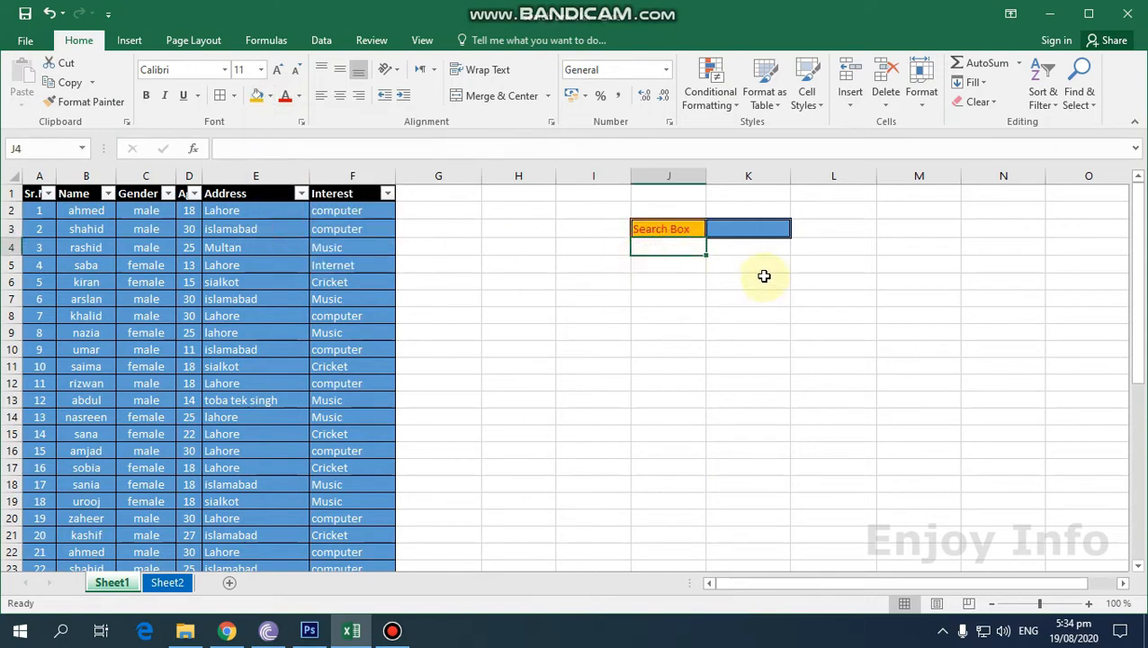
click(743, 363)
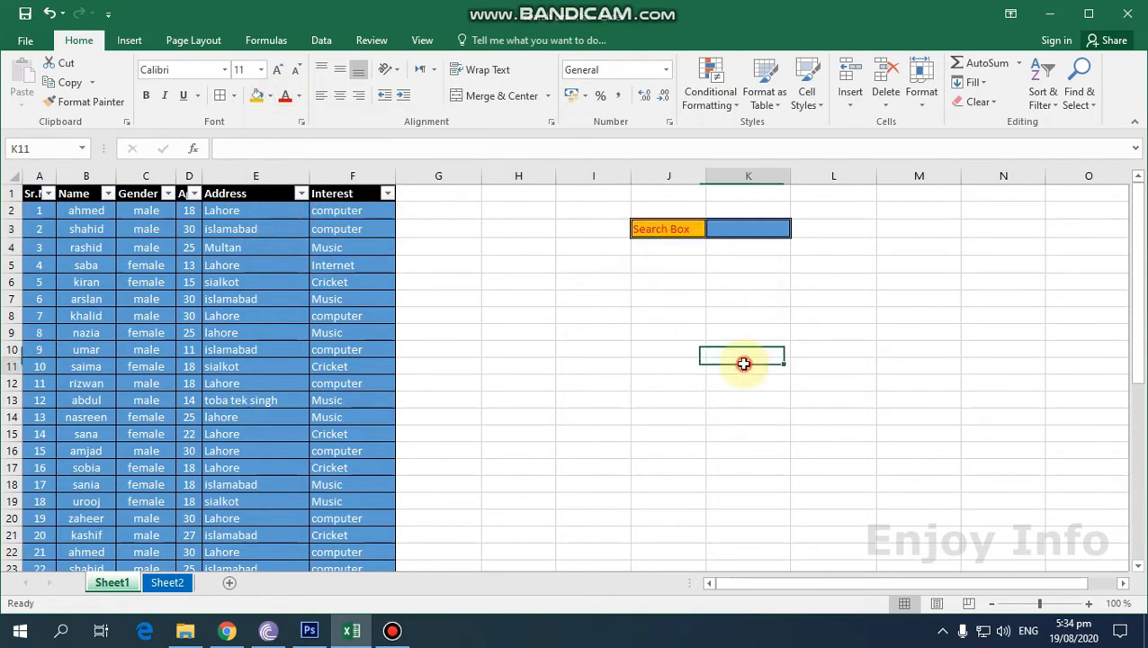
- Test the search box by entering the name from record 2 in K3, and check the highlighted rows throughout the table
click(727, 230)
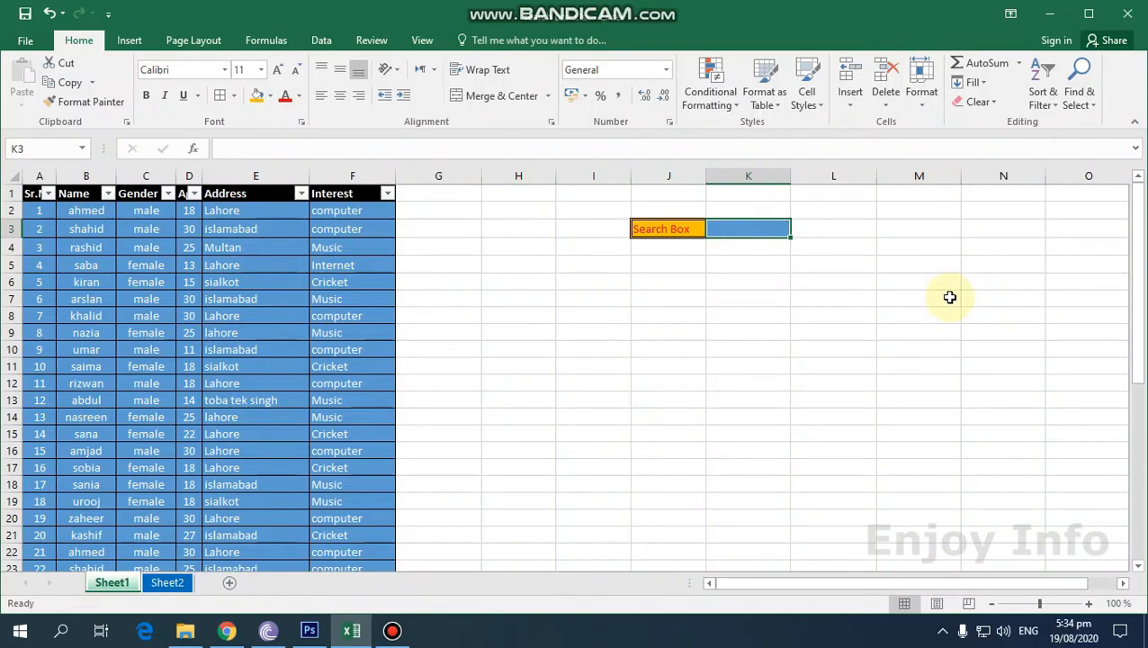
text(shahid)
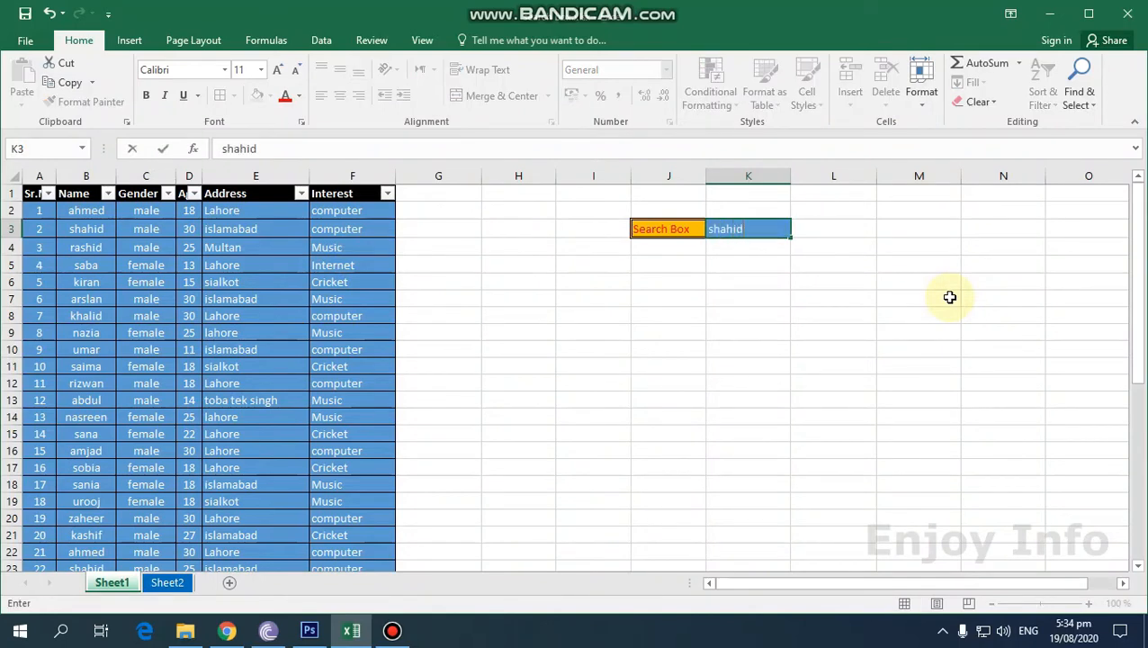
key(Return)
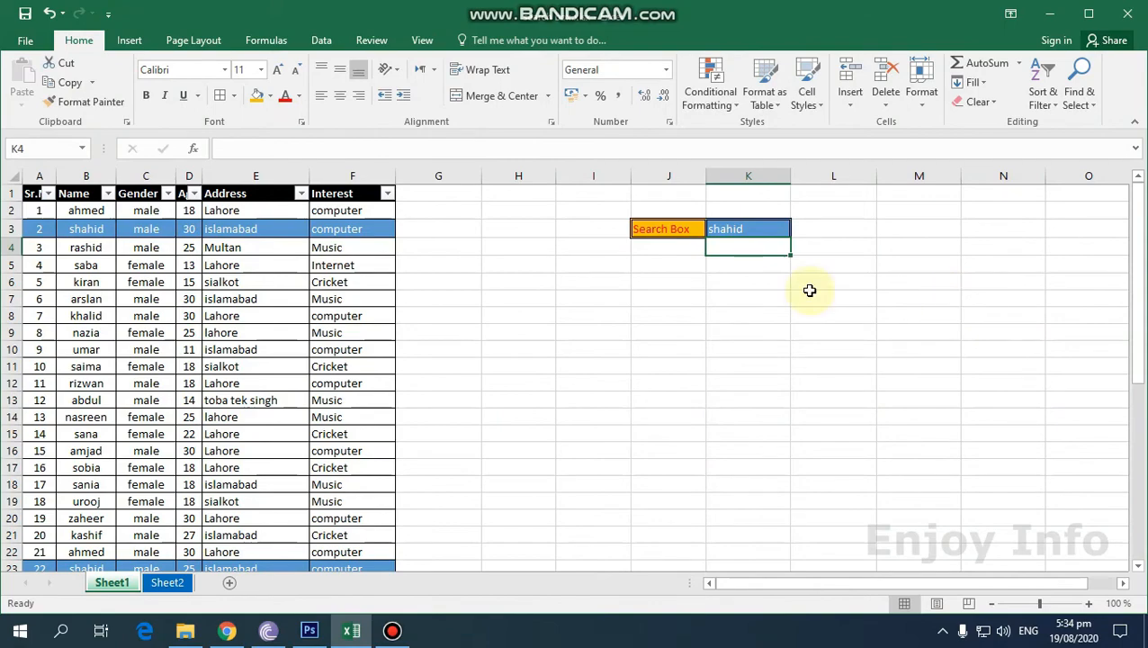
scroll(230, 306, down, 5)
scroll(266, 360, down, 3)
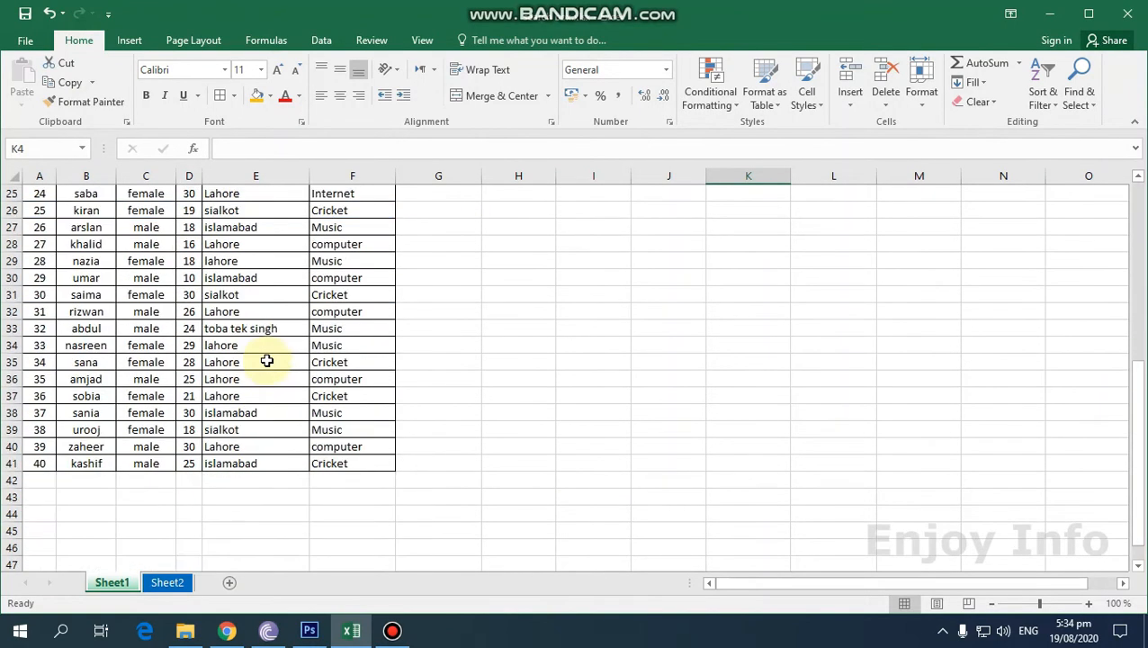
scroll(266, 361, up, 6)
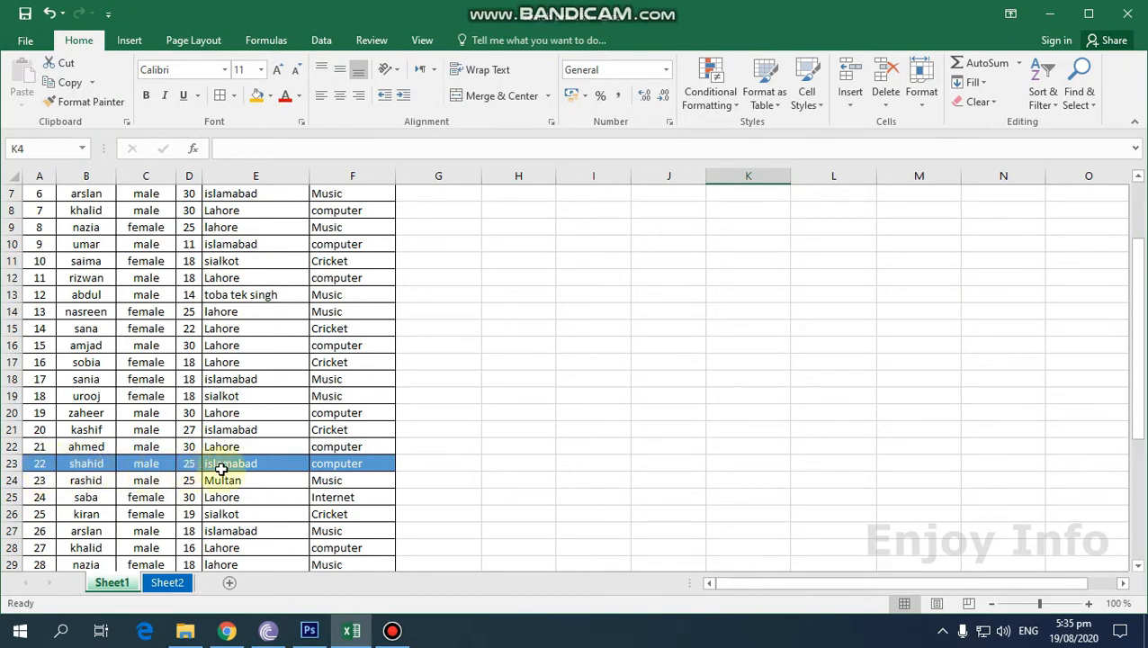
scroll(290, 379, up, 2)
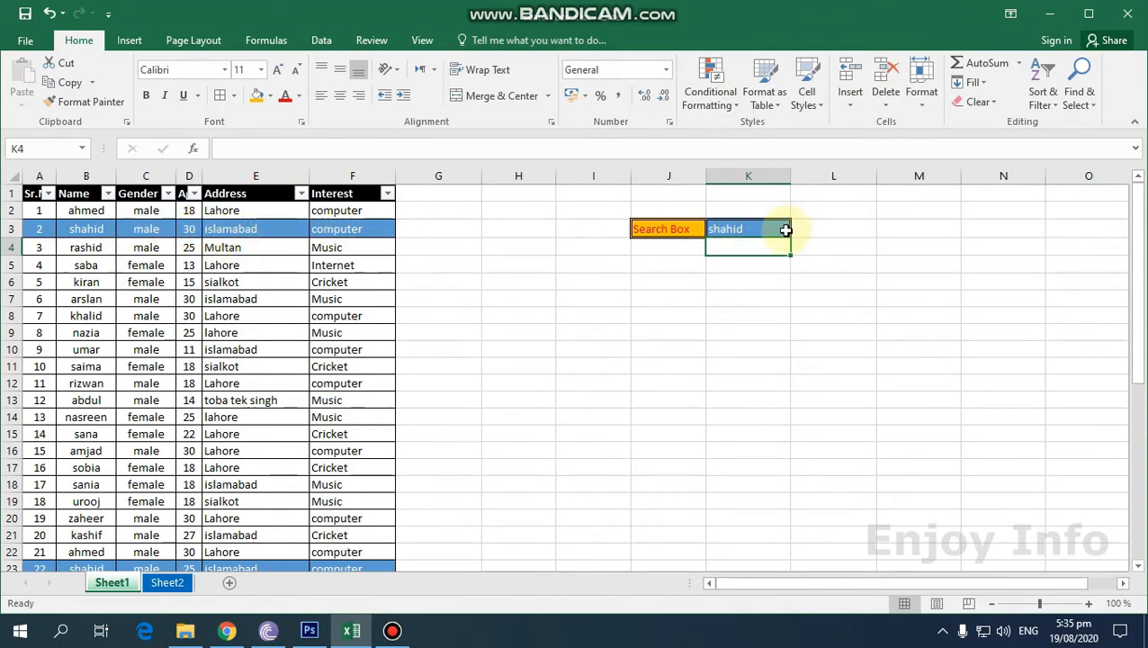
- Replace the search term in K3 with 18 and check the highlighted rows throughout the table
click(750, 228)
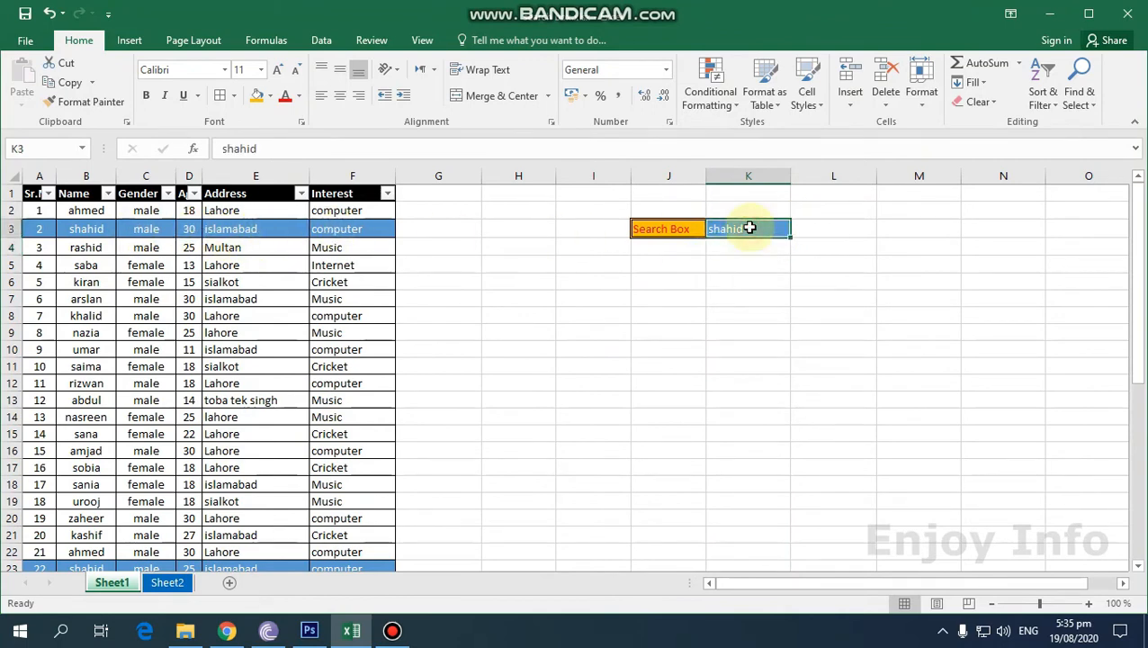
key(Delete)
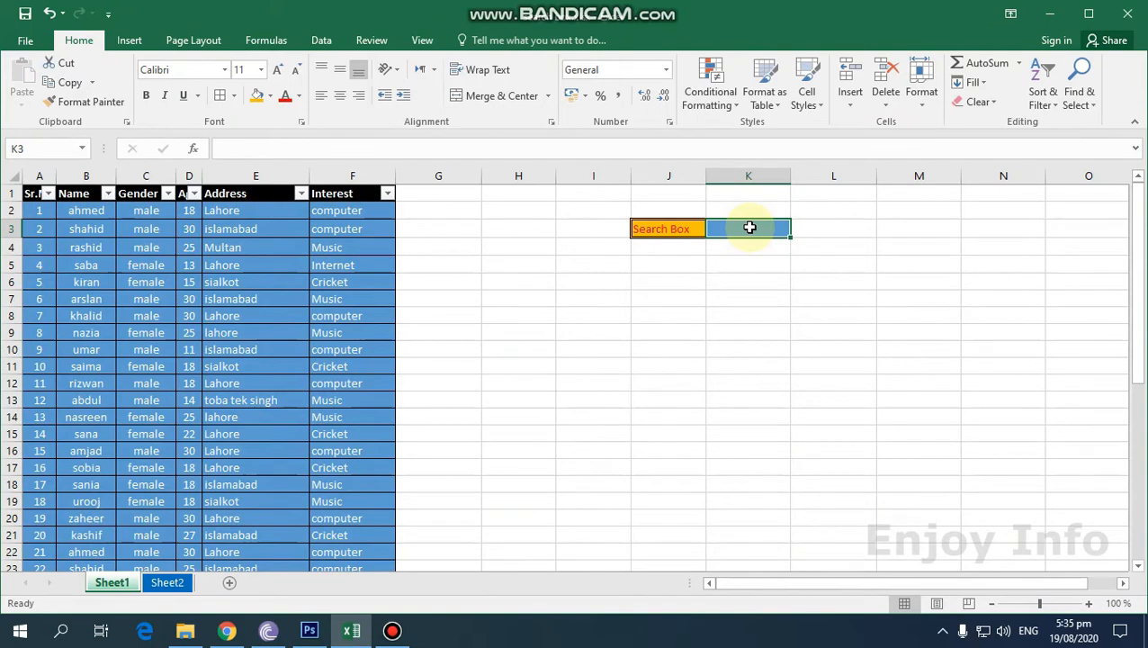
text(18)
key(Return)
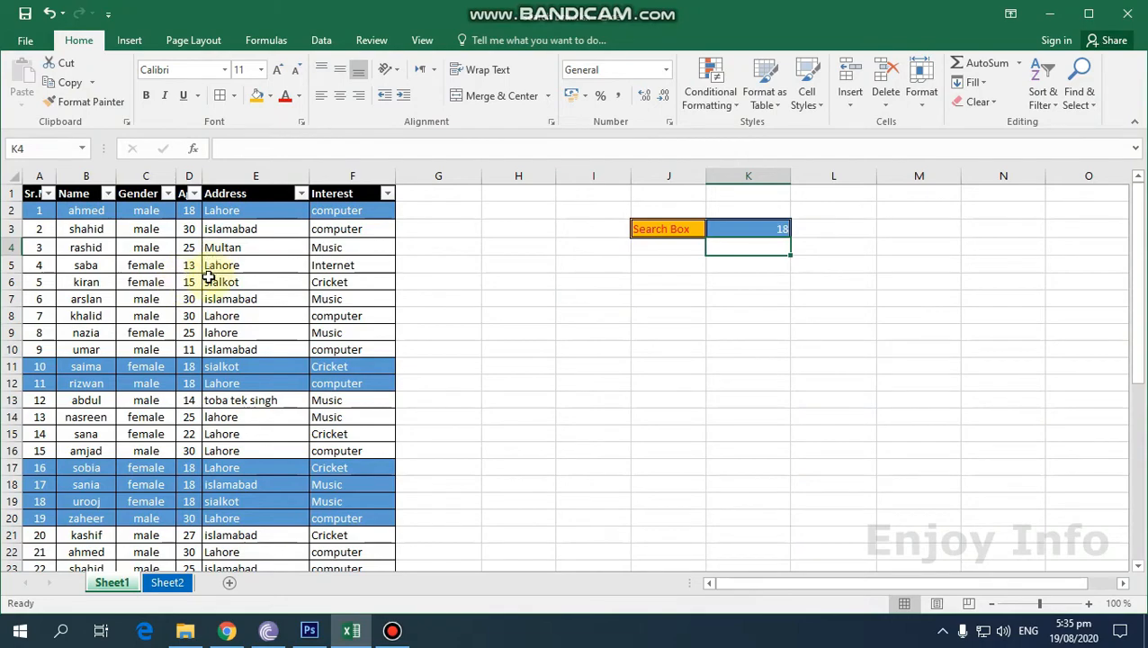
scroll(208, 278, down, 10)
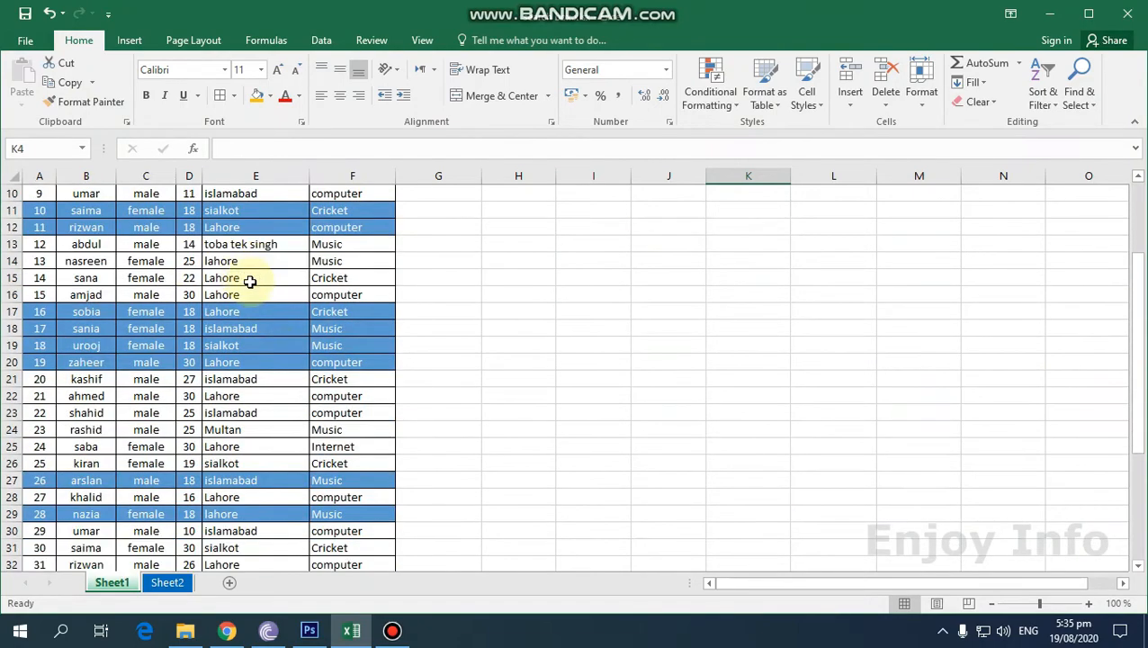
scroll(299, 403, up, 10)
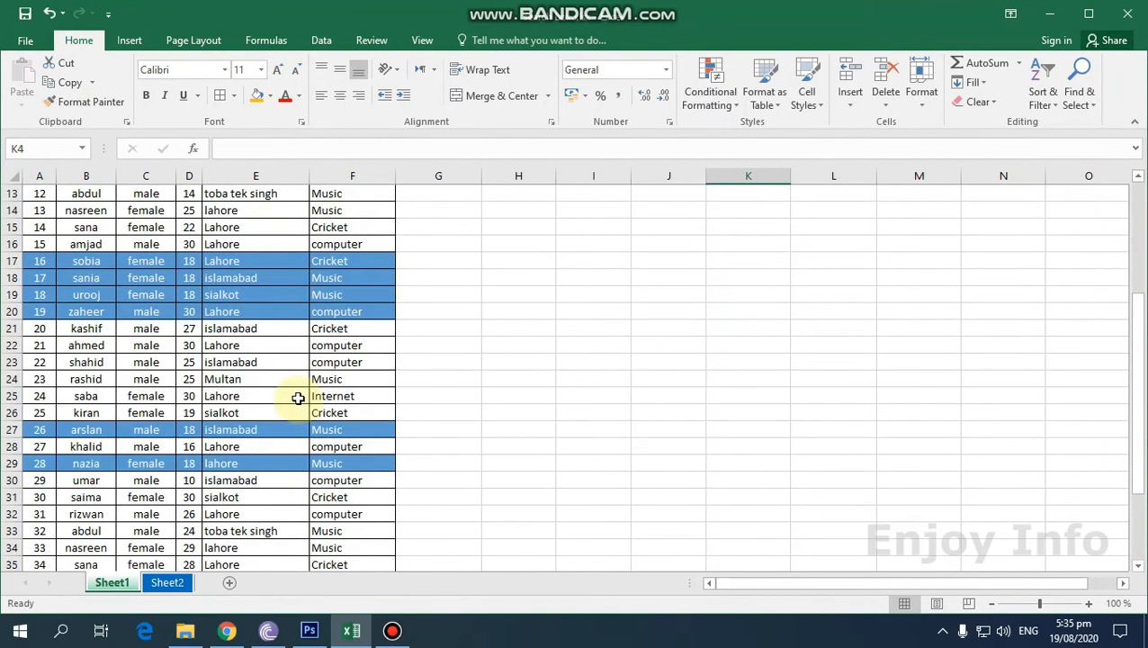
- Clear K3, search for "computer" instead, and look over the highlighted rows in the table
click(767, 226)
key(Delete)
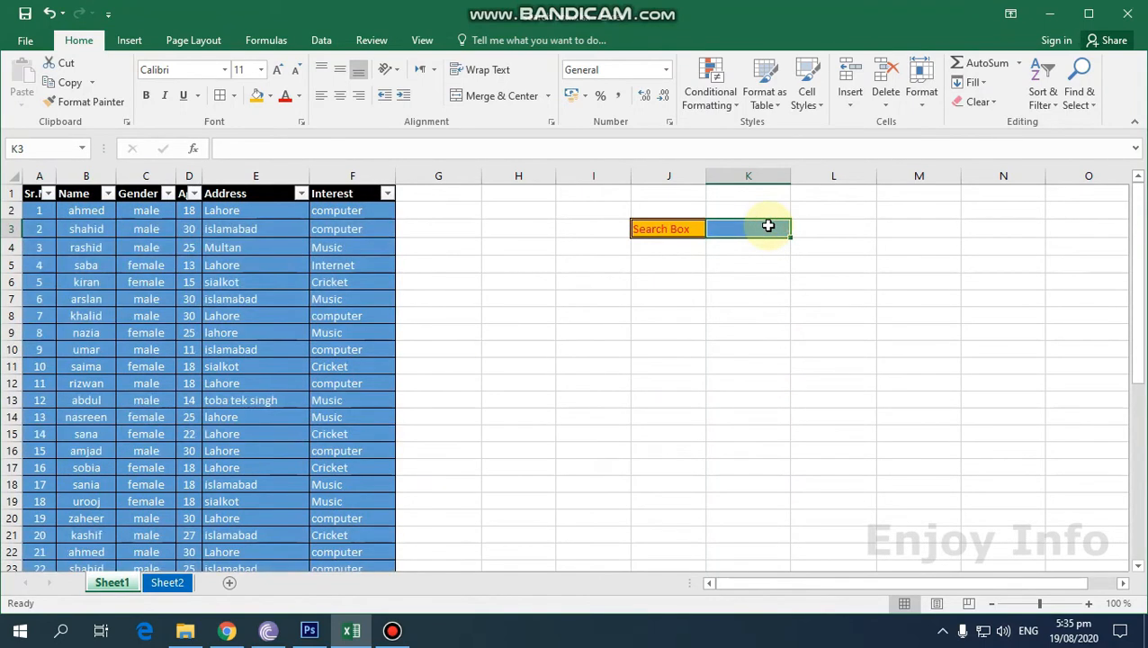
text(computer)
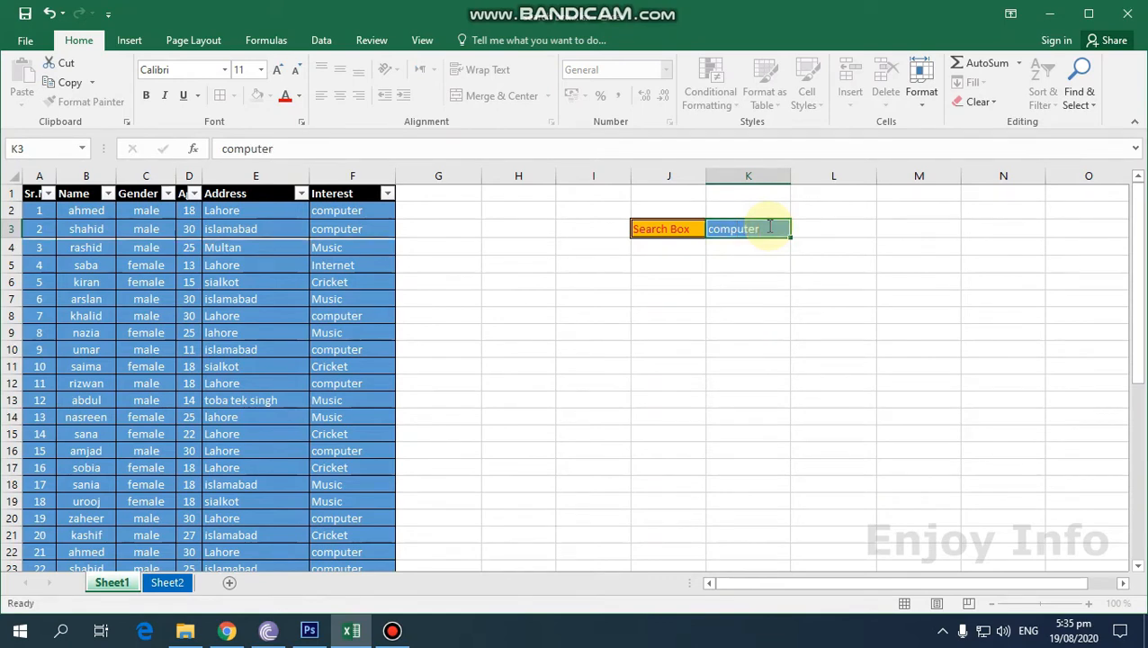
key(Return)
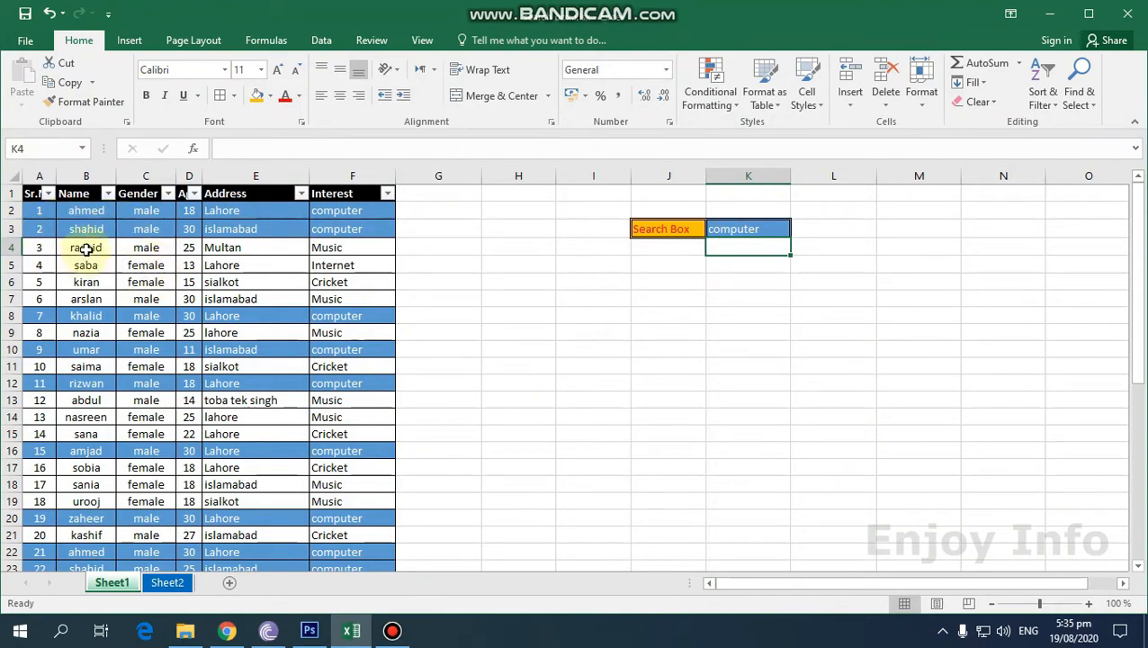
scroll(423, 288, down, 1)
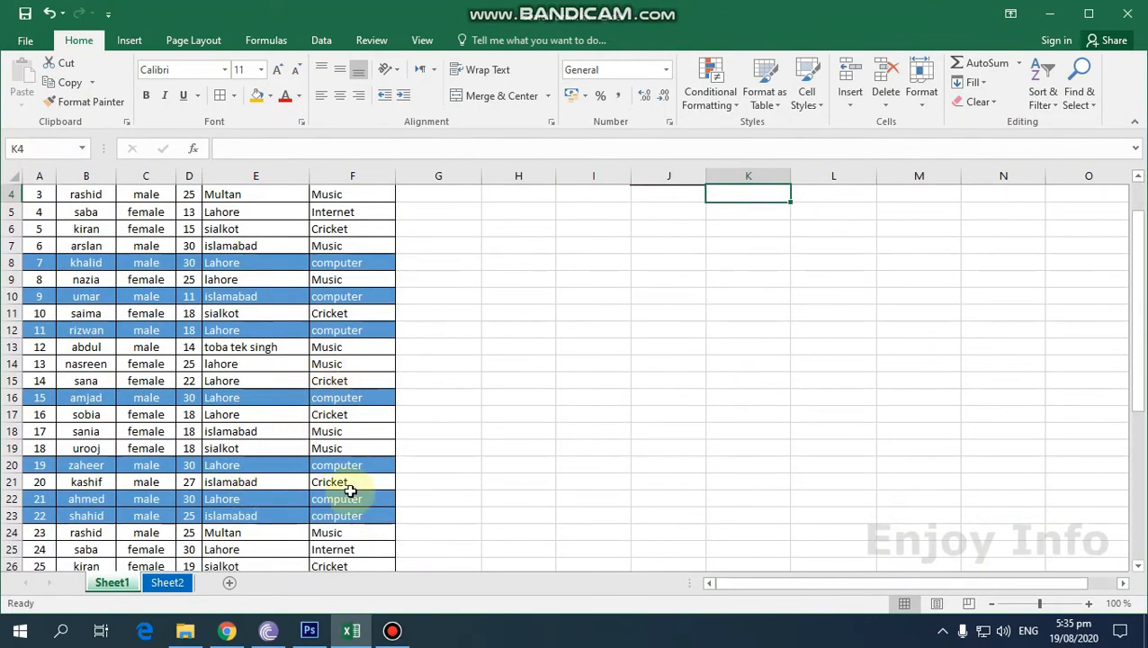
scroll(364, 504, down, 3)
scroll(531, 378, up, 4)
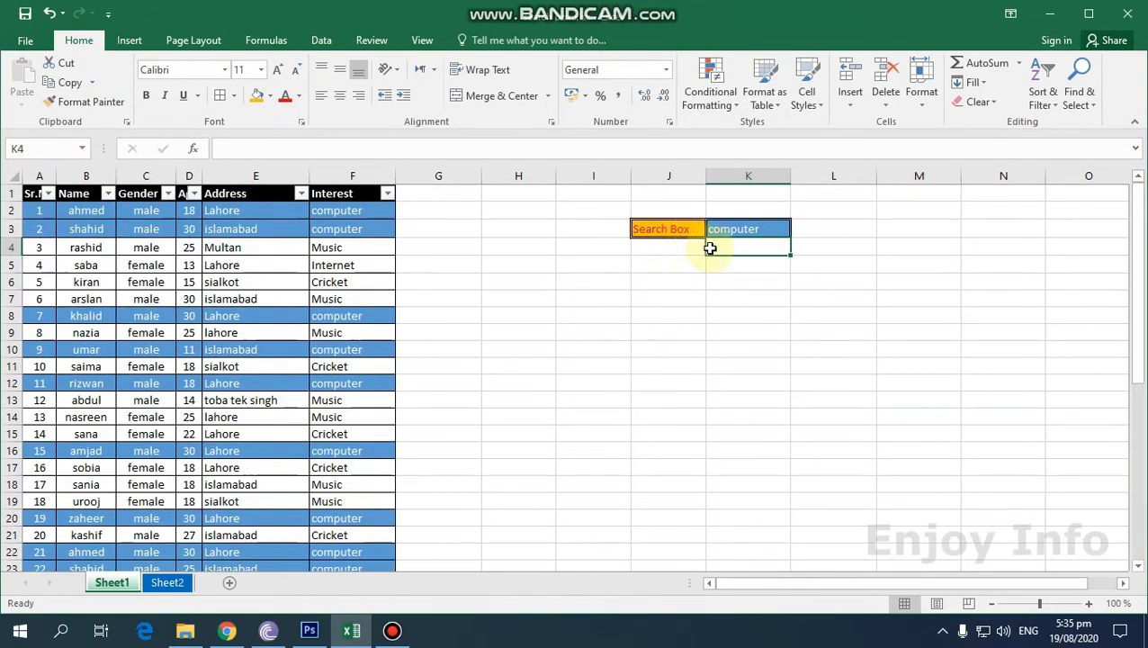
- Clear K3, search for the name from record 18, and review the highlighted rows down to the table's end
click(754, 226)
key(Delete)
text(ur)
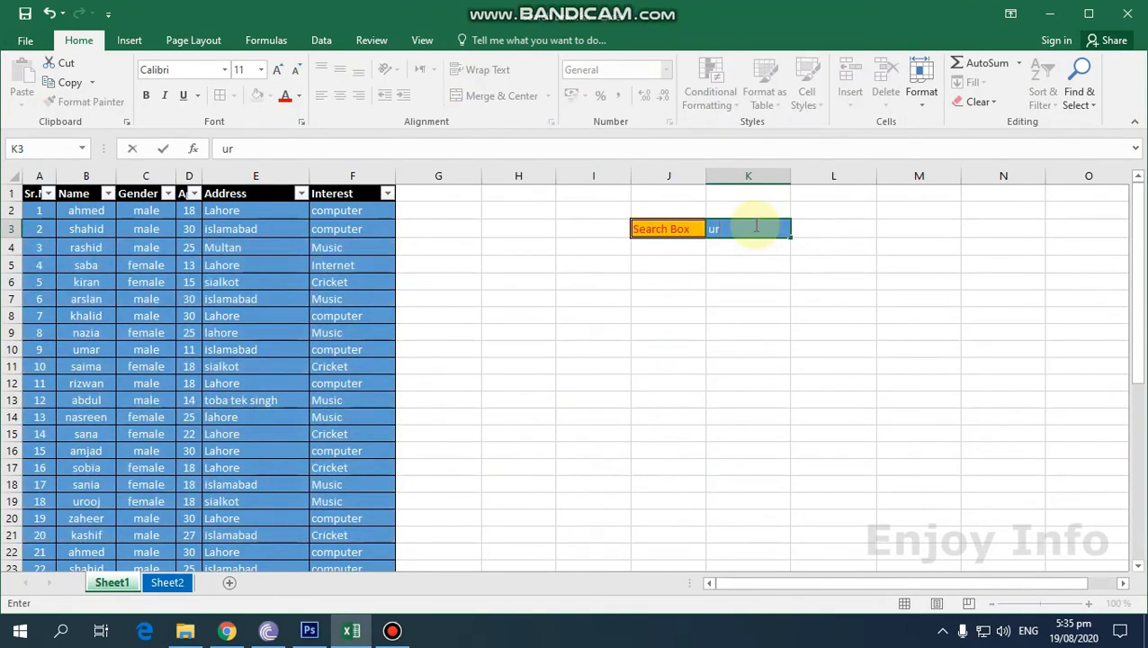
text(ooj)
key(Return)
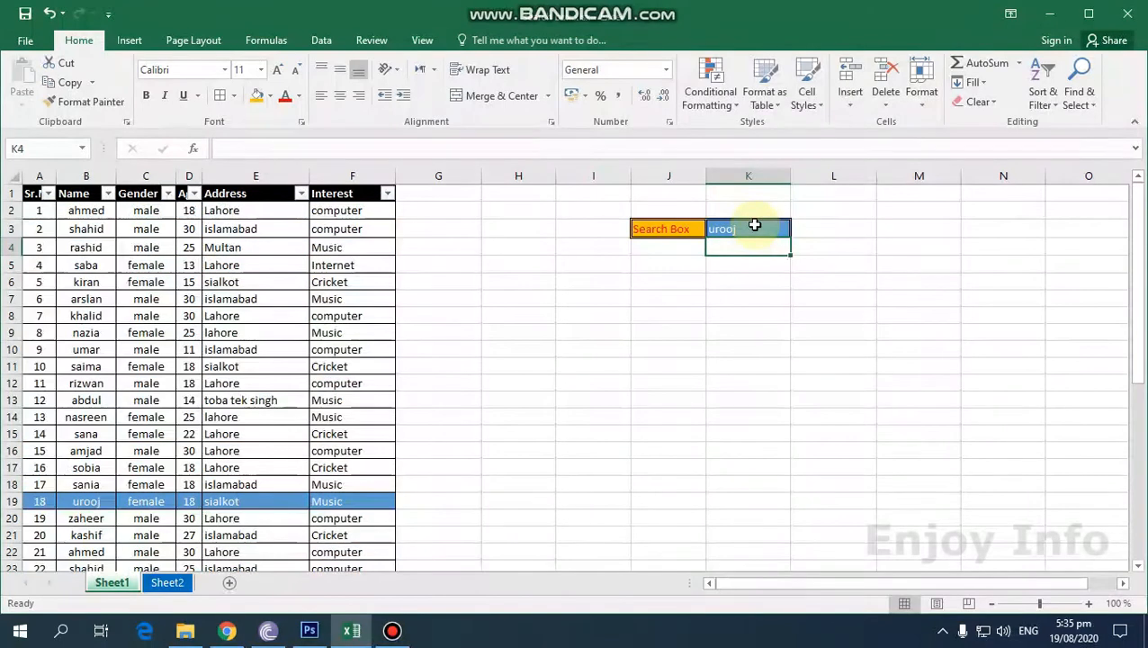
scroll(363, 360, down, 5)
scroll(172, 364, down, 5)
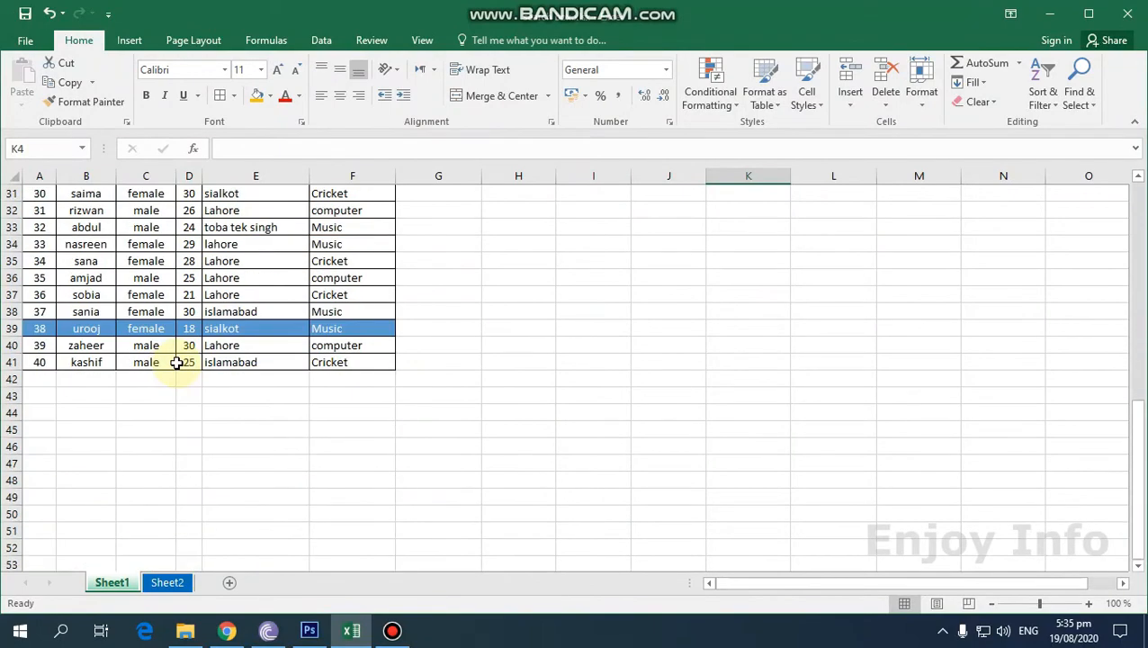
scroll(103, 362, up, 7)
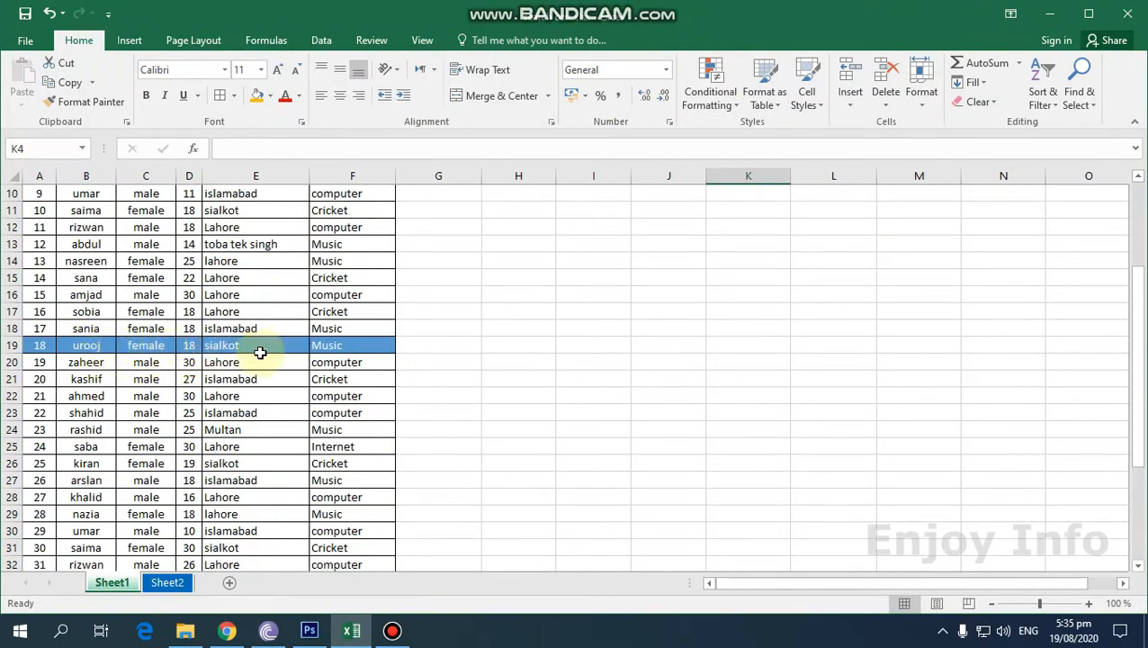
scroll(445, 387, up, 3)
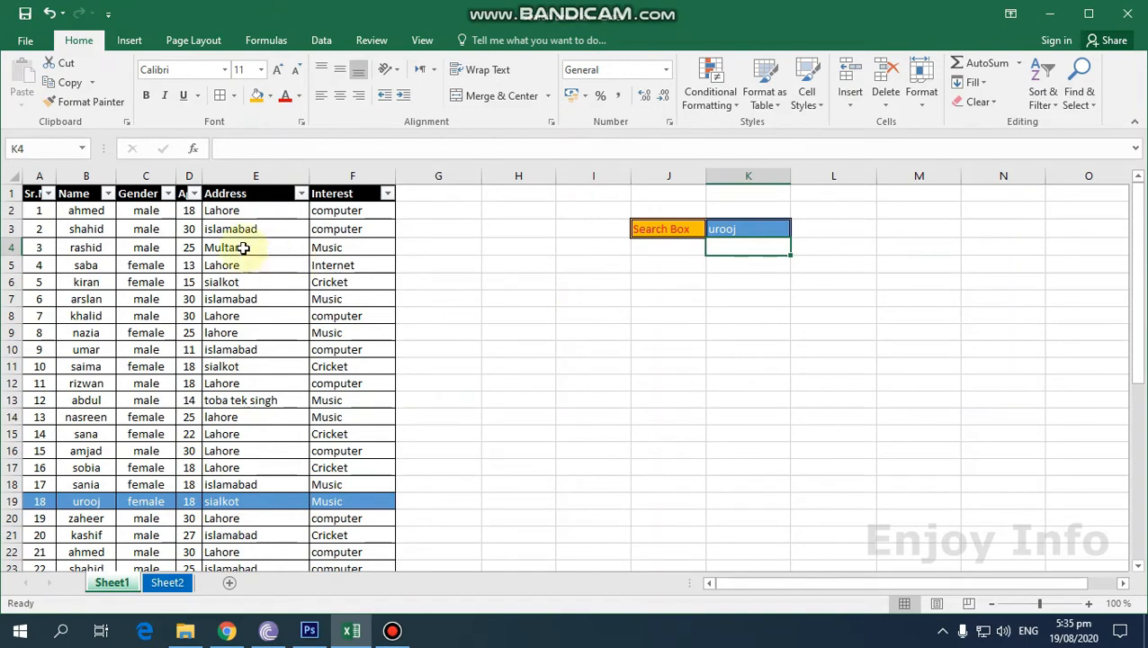
- Replace the search term in K3 with "female" and check the highlighted rows in the table
click(743, 232)
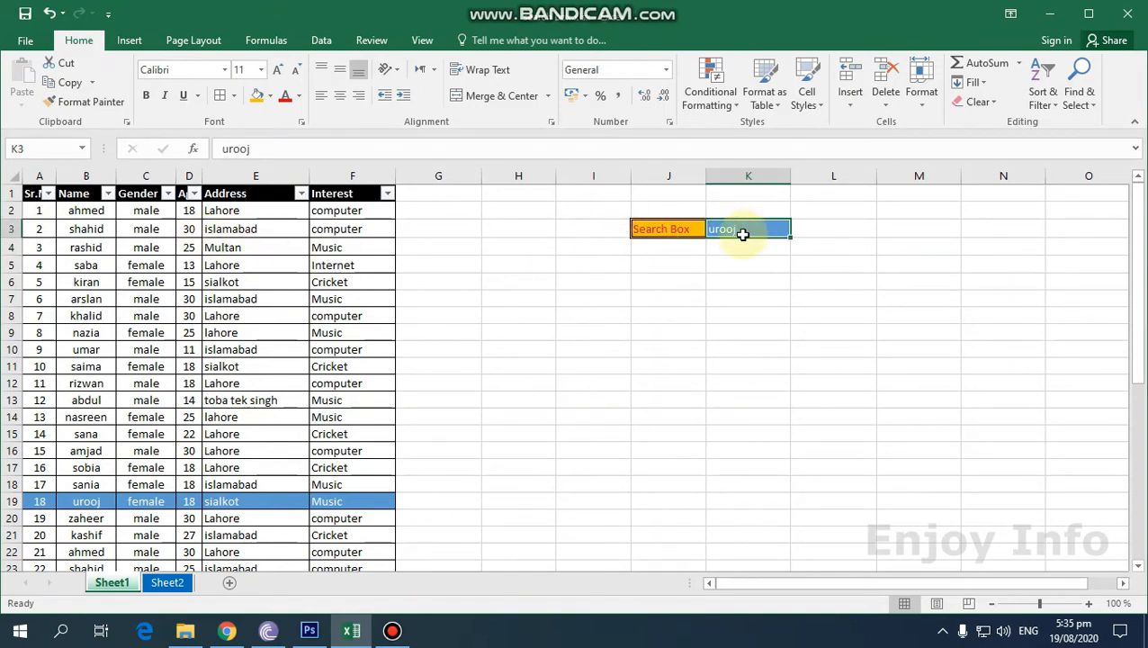
text(female)
key(Return)
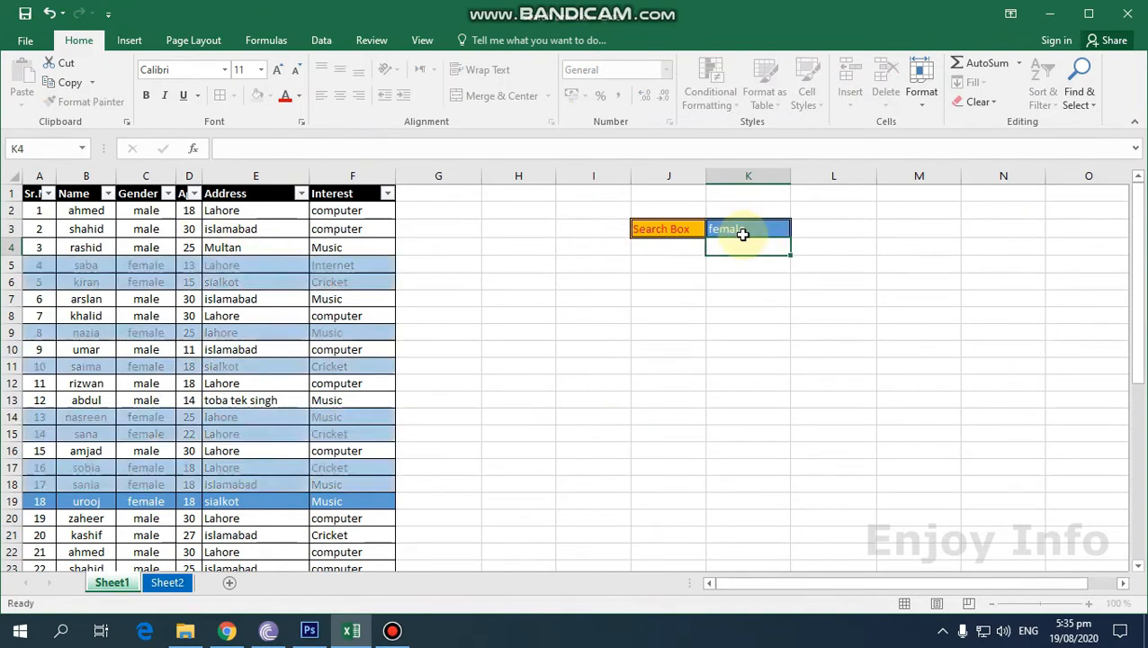
scroll(140, 268, down, 7)
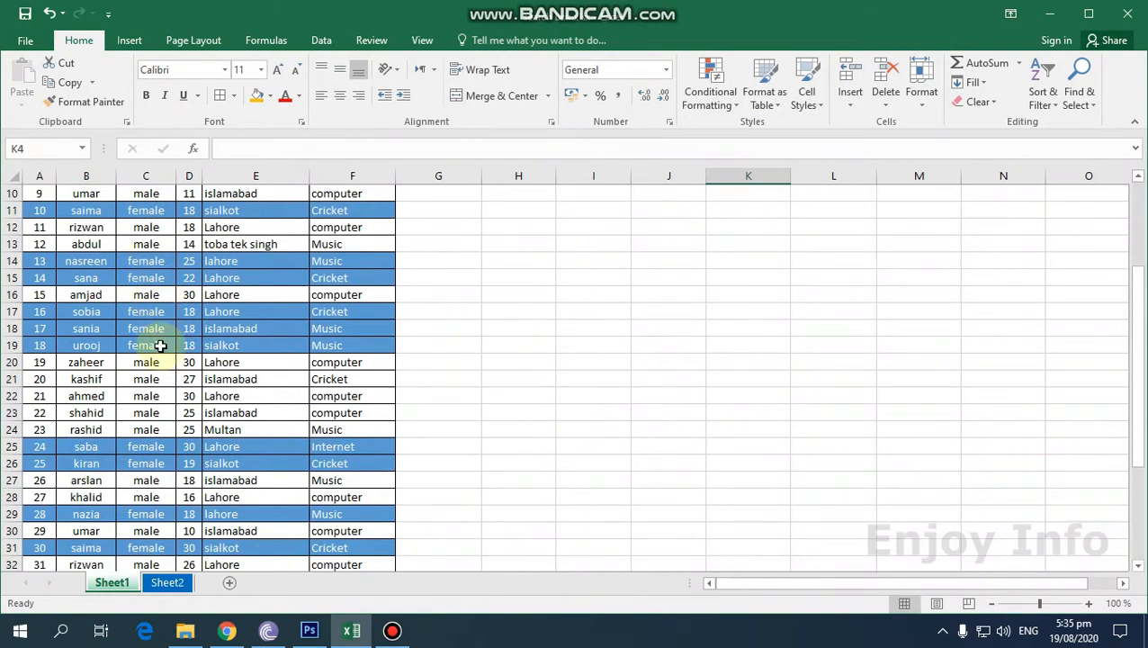
- Replace the search term in K3 with "multan" and check the highlighted rows down to the table's end
scroll(155, 481, up, 4)
scroll(160, 412, up, 3)
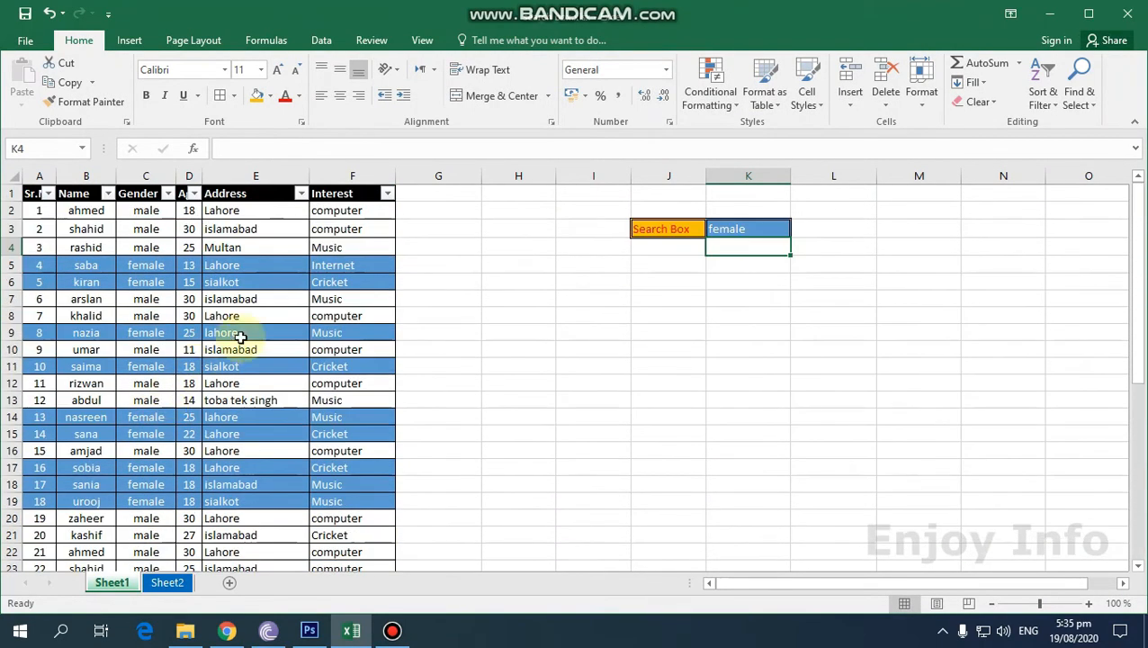
click(766, 234)
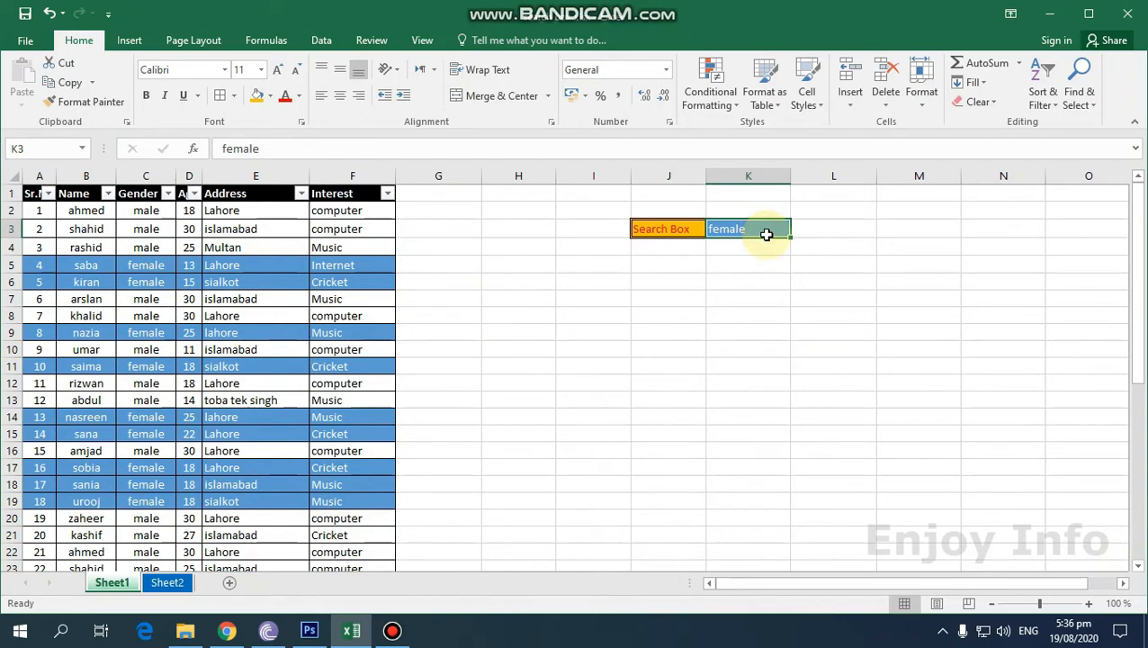
key(Delete)
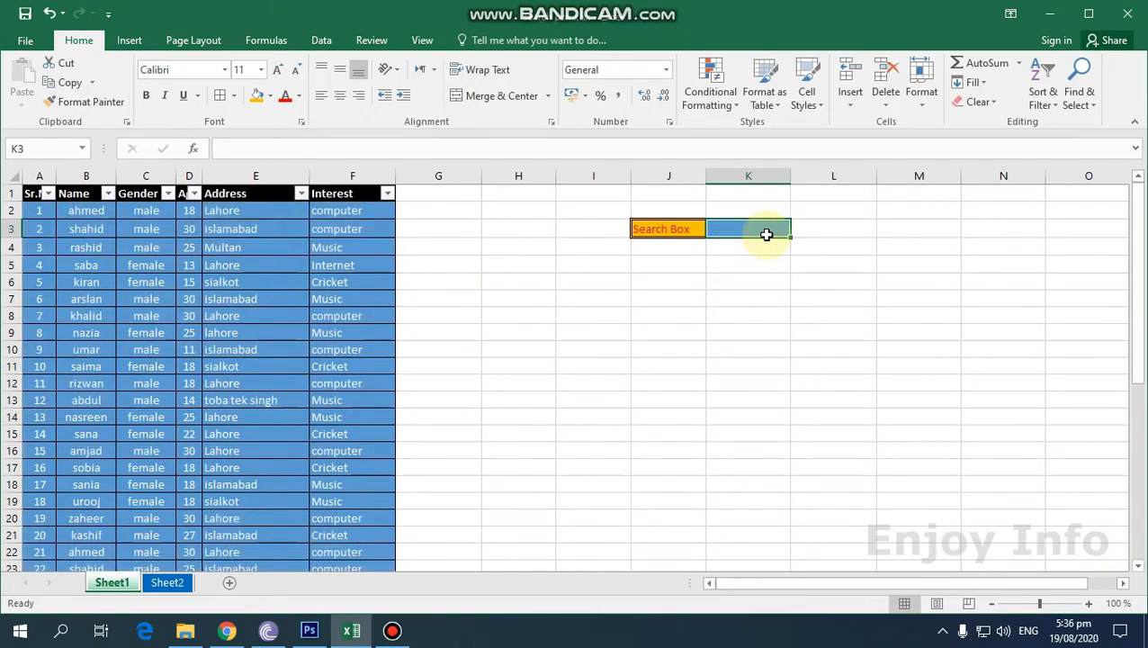
text(multan)
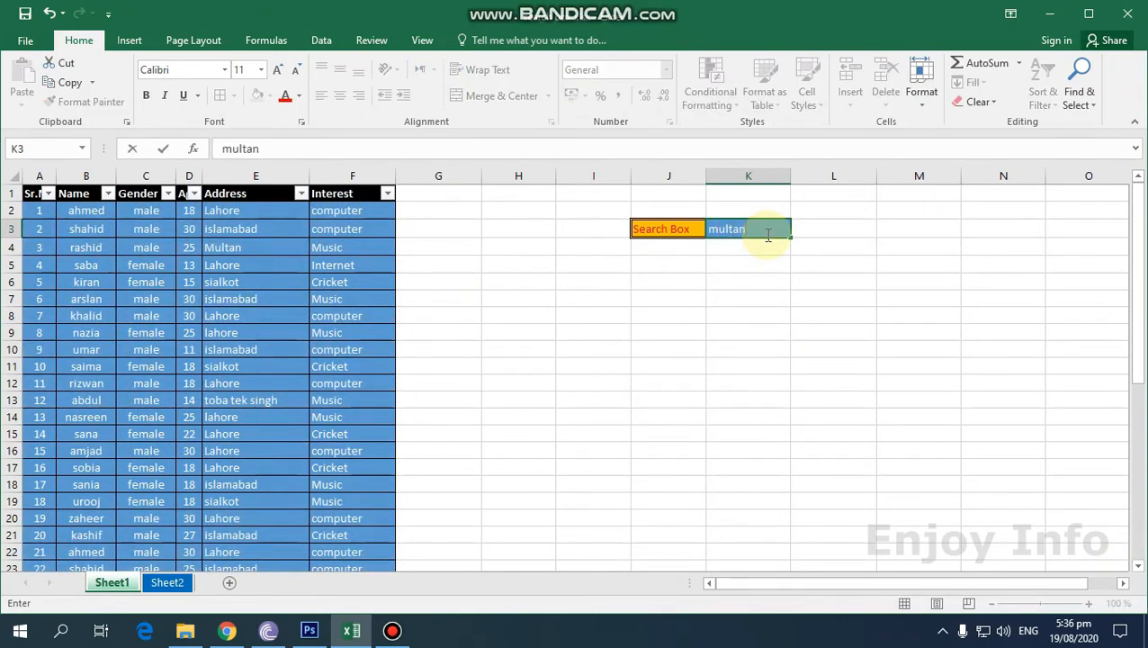
key(Return)
scroll(132, 349, down, 7)
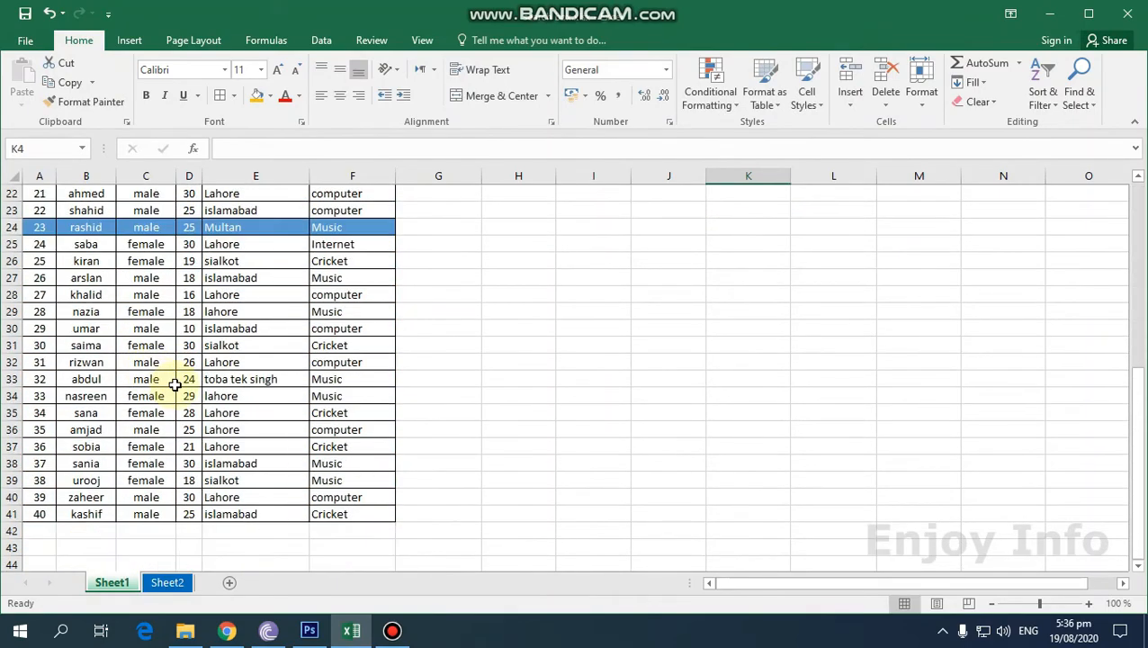
scroll(172, 377, up, 2)
scroll(162, 383, up, 5)
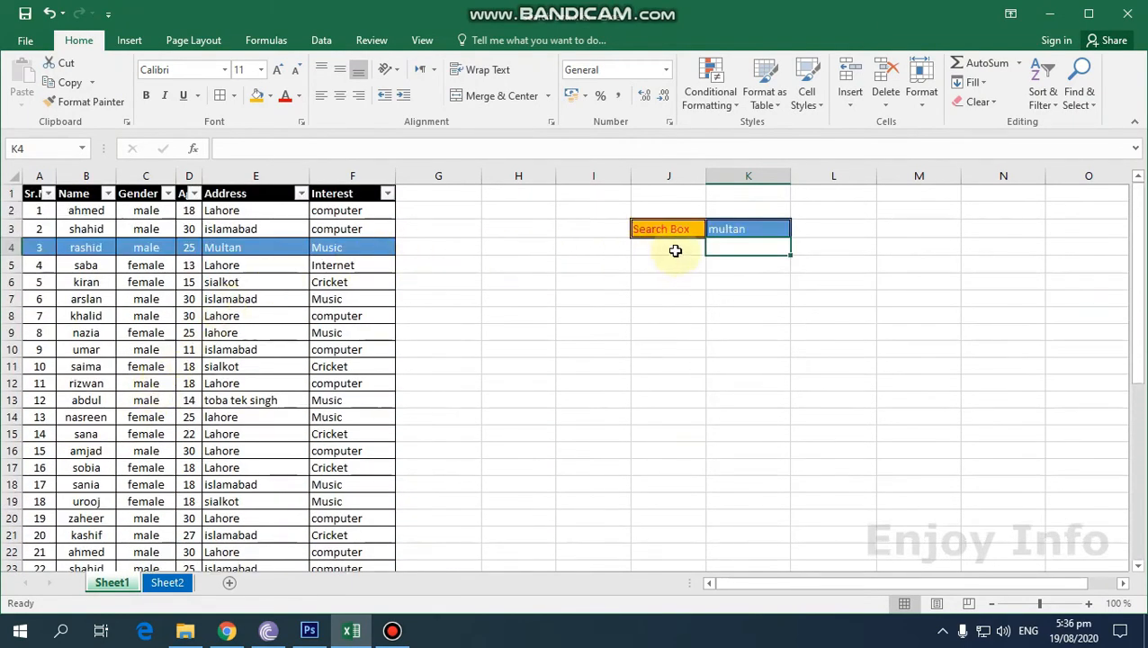
scroll(275, 287, down, 6)
scroll(282, 308, up, 6)
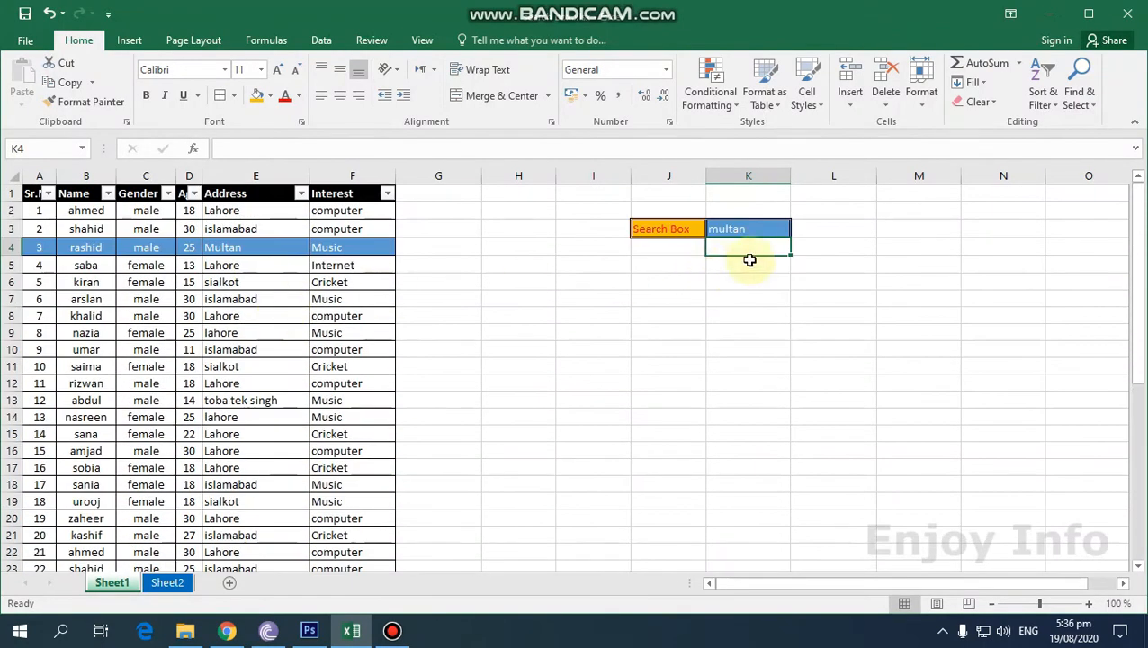
- Clear K3, search for "lahore" instead, and review the highlighted rows throughout the table
click(748, 230)
key(Delete)
text(lahore)
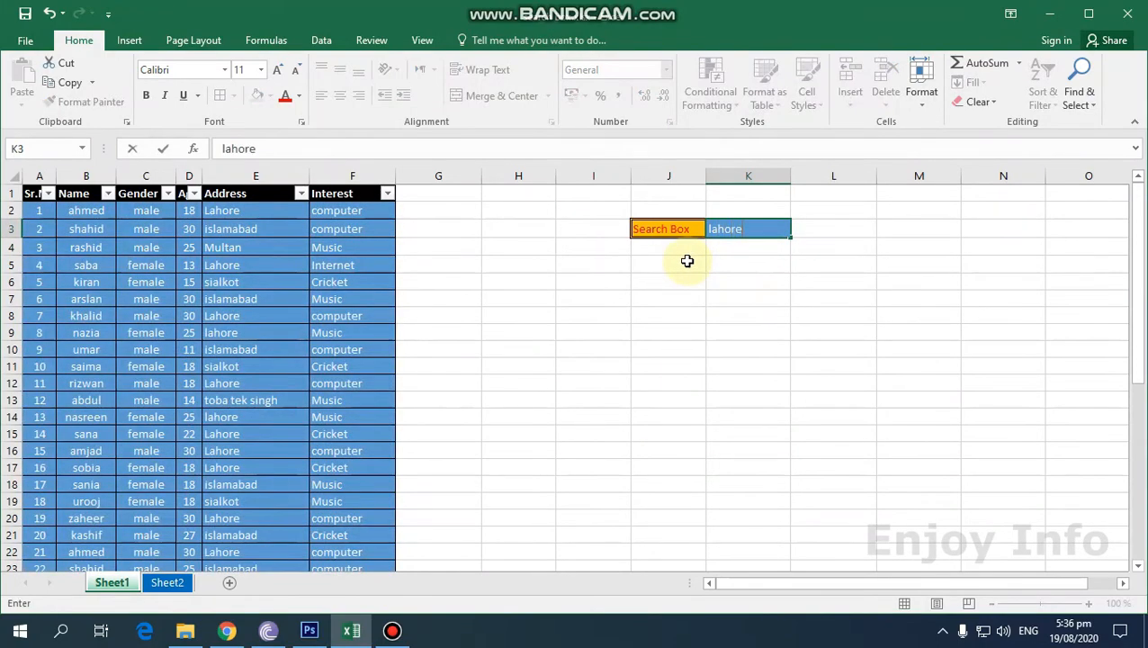
key(Return)
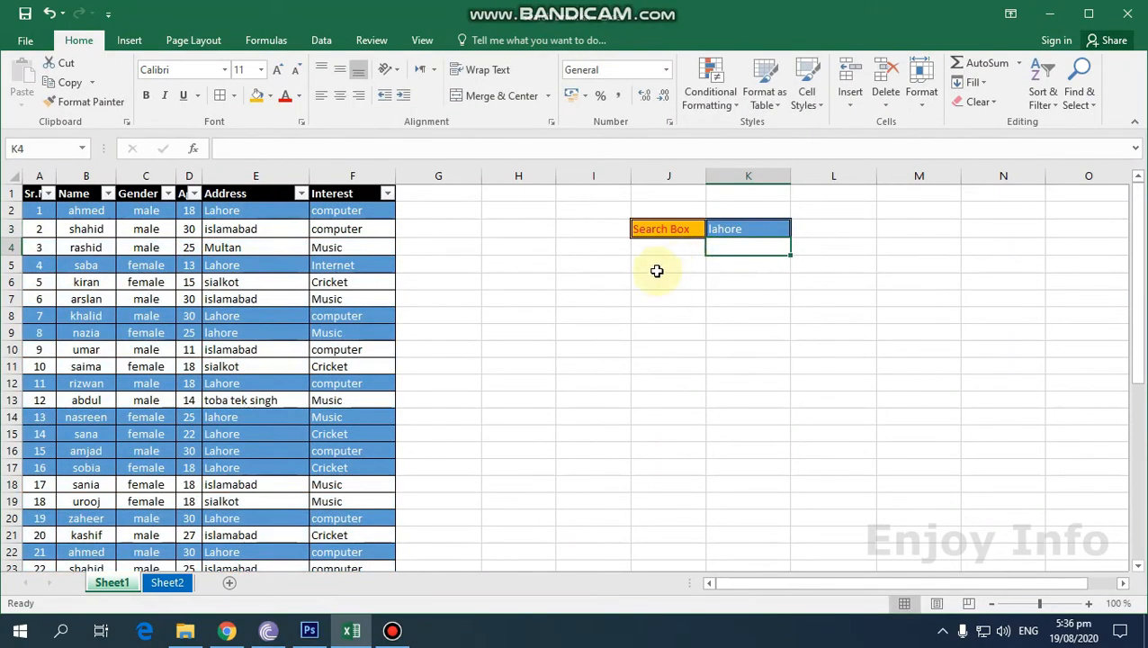
scroll(252, 286, down, 6)
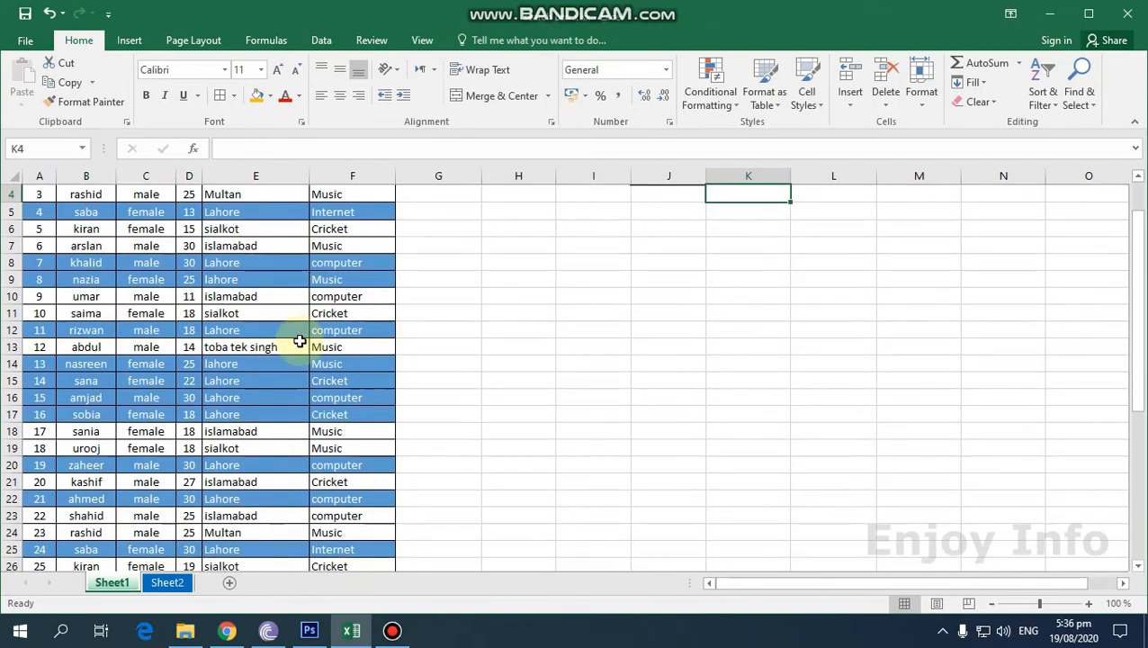
scroll(301, 363, down, 4)
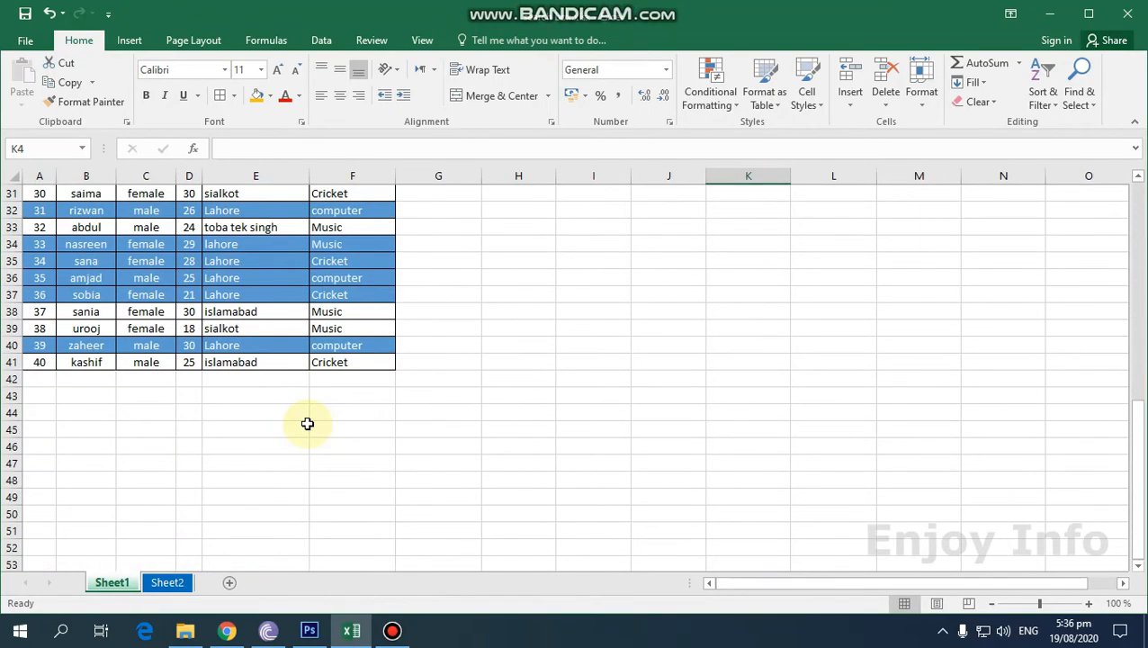
scroll(307, 422, up, 10)
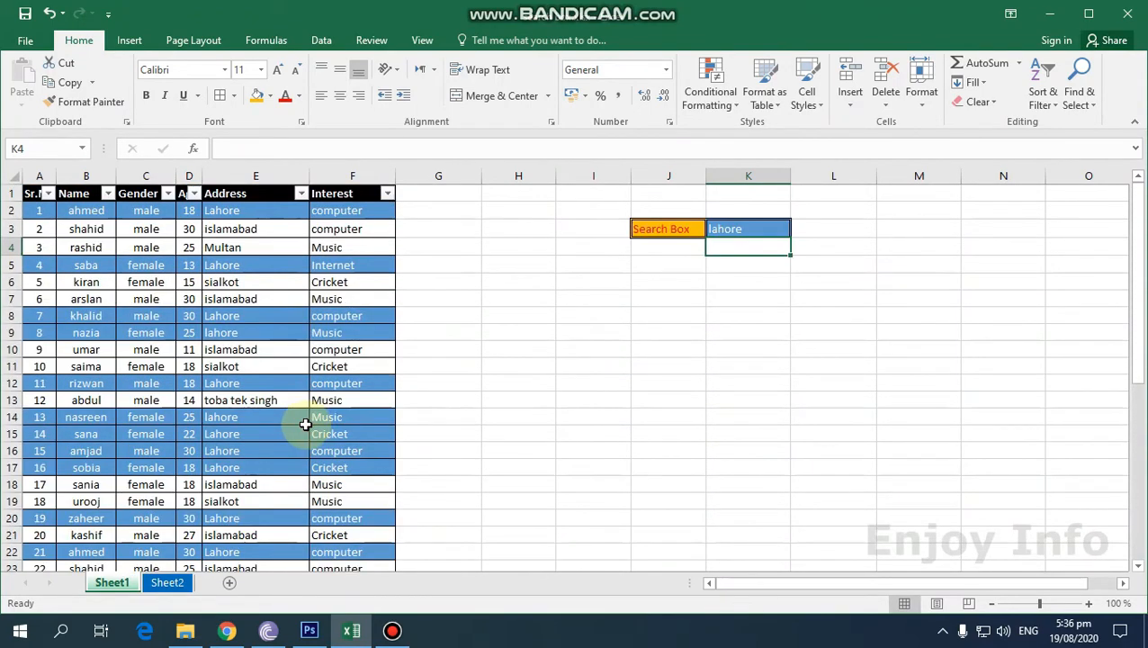